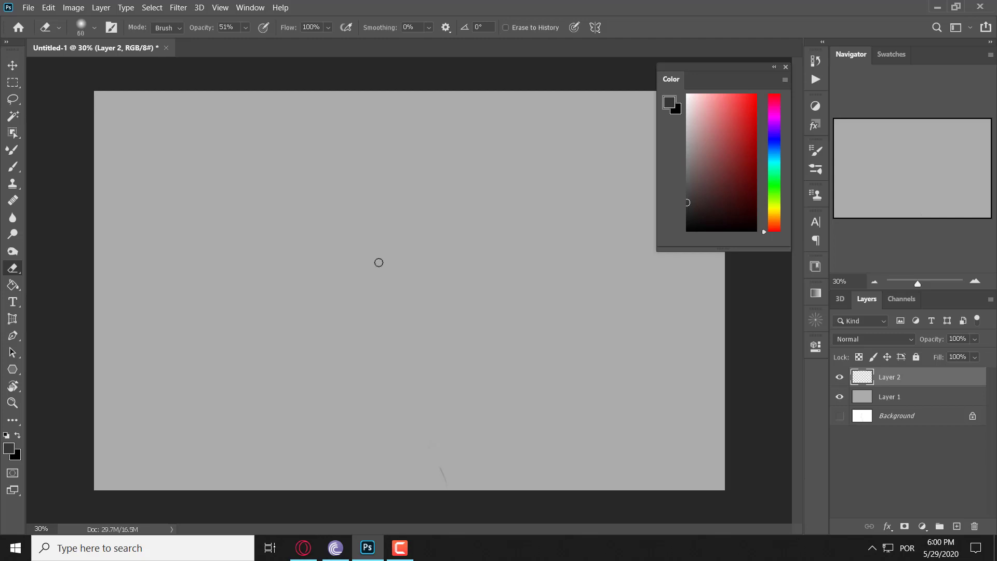
Step: Set the brush size to 25 px and sketch a small oval head in the upper middle of the canvas on Layer 2
{"action": "key", "text": "bracketright"}
{"action": "key", "text": "bracketright"}
{"action": "key", "text": "bracketright"}
{"action": "key", "text": "b"}
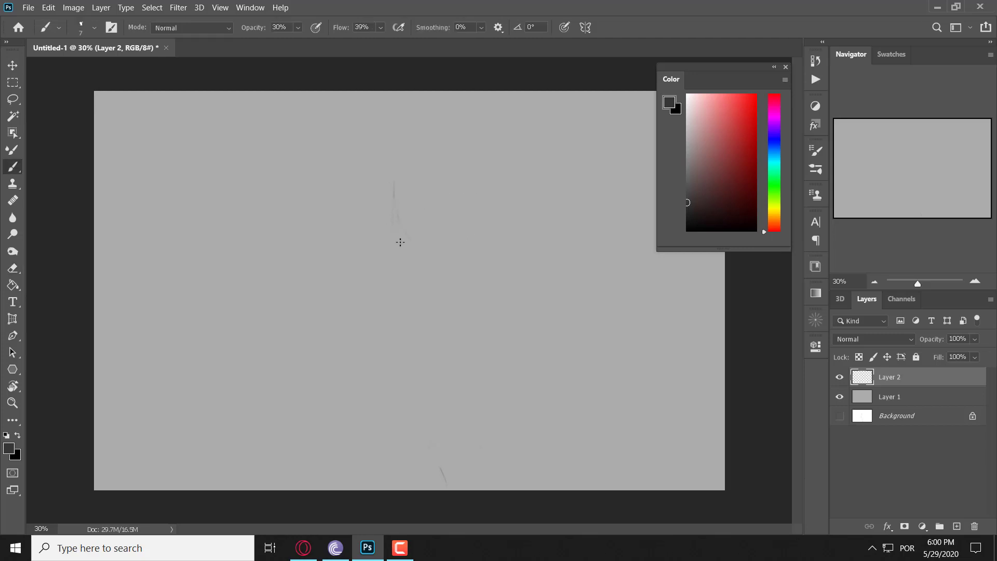
{"action": "key", "text": "ctrl+z"}
{"action": "key", "text": "bracketleft"}
{"action": "key", "text": "bracketright"}
{"action": "key", "text": "bracketright"}
{"action": "key", "text": "bracketright"}
{"action": "mouse_move", "coordinate": [408, 205]}
{"action": "left_mouse_down"}
{"action": "mouse_move", "coordinate": [393, 229]}
{"action": "mouse_move", "coordinate": [407, 241]}
{"action": "mouse_move", "coordinate": [397, 243]}
{"action": "mouse_move", "coordinate": [410, 214]}
{"action": "left_mouse_up"}
{"action": "key", "text": "ctrl+z"}
{"action": "mouse_move", "coordinate": [413, 229]}
{"action": "left_mouse_down"}
{"action": "mouse_move", "coordinate": [419, 209]}
{"action": "mouse_move", "coordinate": [417, 217]}
{"action": "left_mouse_up"}
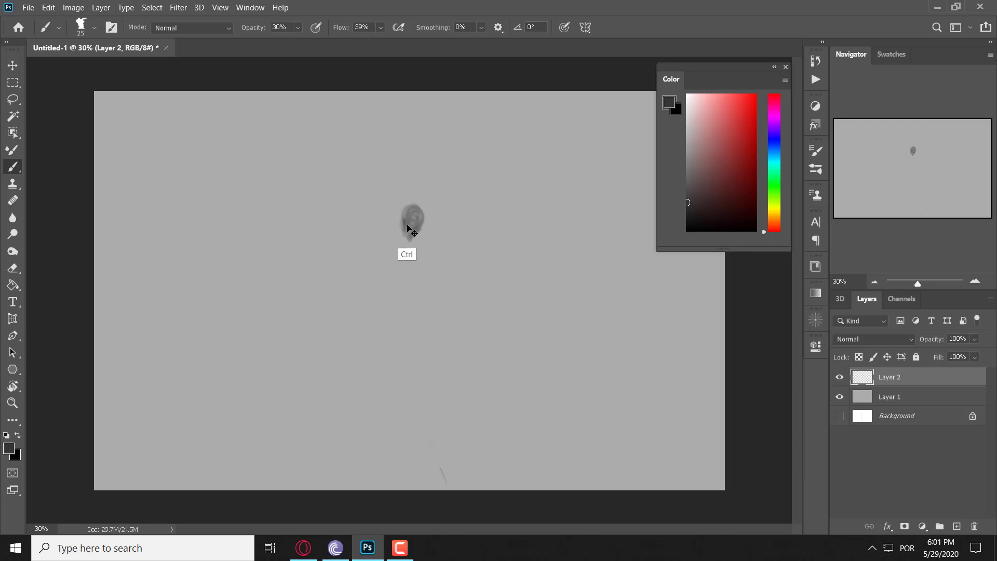
Step: Sketch the figure's neck, chest and one bent arm below the head
{"action": "key", "text": "e"}
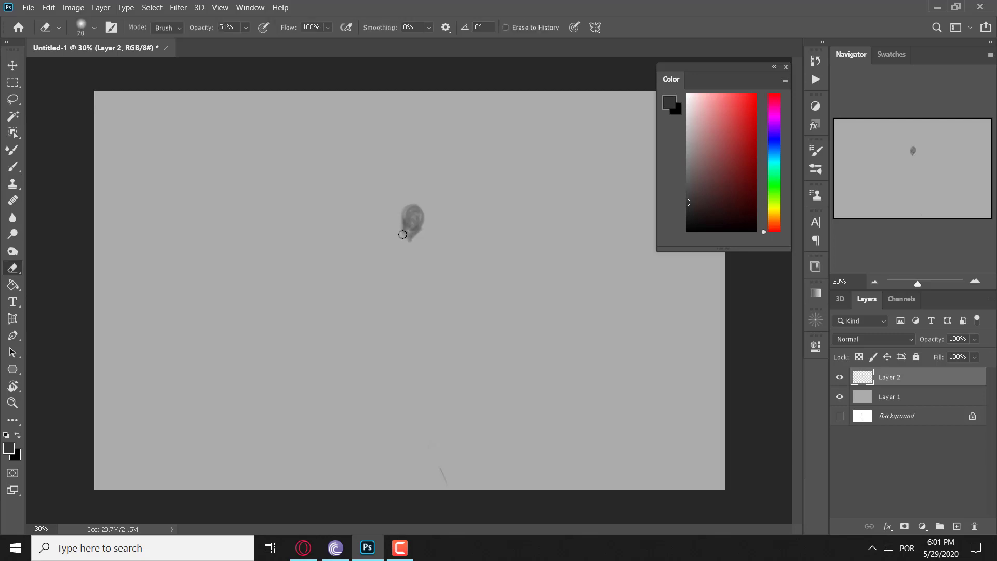
{"action": "key", "text": "b"}
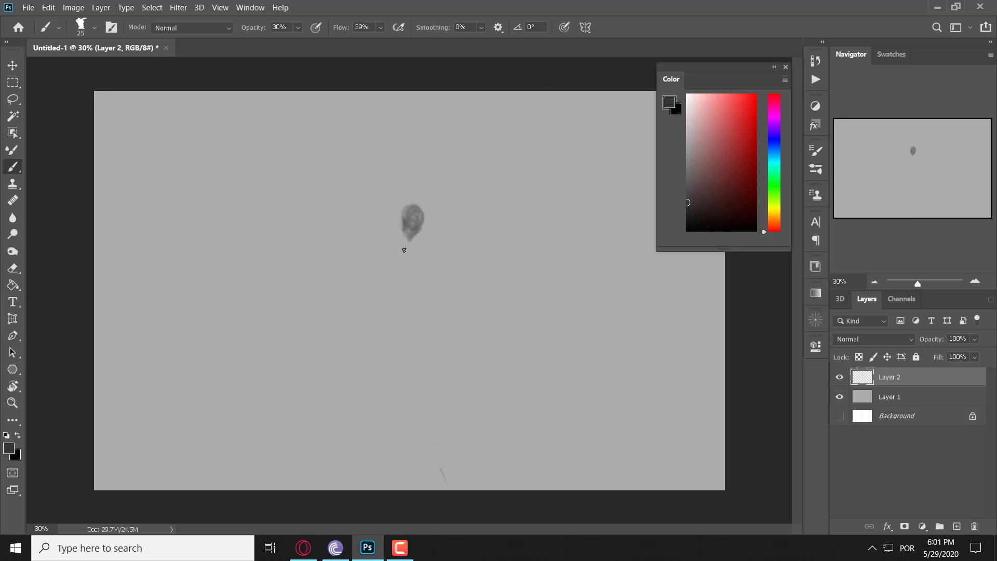
{"action": "mouse_move", "coordinate": [401, 239]}
{"action": "left_mouse_down"}
{"action": "mouse_move", "coordinate": [406, 268]}
{"action": "mouse_move", "coordinate": [396, 254]}
{"action": "mouse_move", "coordinate": [405, 264]}
{"action": "mouse_move", "coordinate": [409, 248]}
{"action": "mouse_move", "coordinate": [412, 268]}
{"action": "mouse_move", "coordinate": [414, 254]}
{"action": "mouse_move", "coordinate": [426, 253]}
{"action": "mouse_move", "coordinate": [417, 265]}
{"action": "mouse_move", "coordinate": [421, 235]}
{"action": "mouse_move", "coordinate": [413, 265]}
{"action": "mouse_move", "coordinate": [423, 239]}
{"action": "mouse_move", "coordinate": [429, 251]}
{"action": "mouse_move", "coordinate": [396, 246]}
{"action": "mouse_move", "coordinate": [453, 266]}
{"action": "mouse_move", "coordinate": [427, 269]}
{"action": "left_mouse_up"}
Step: Set the eraser to 40 px with 100% opacity
{"action": "key", "text": "e"}
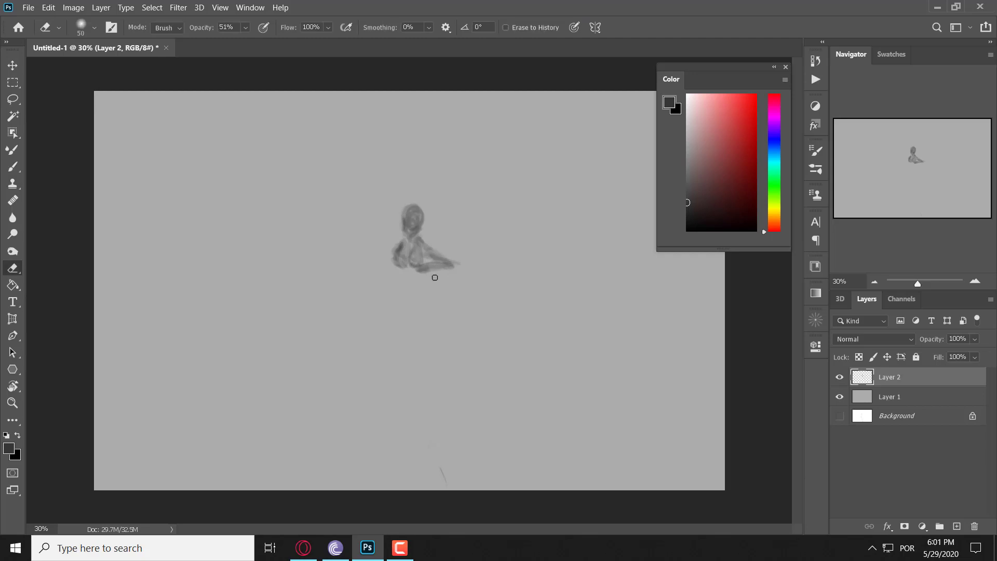
{"action": "key", "text": "bracketleft"}
{"action": "left_click_drag", "start_coordinate": [246, 27], "coordinate": [318, 45]}
{"action": "key", "text": "b"}
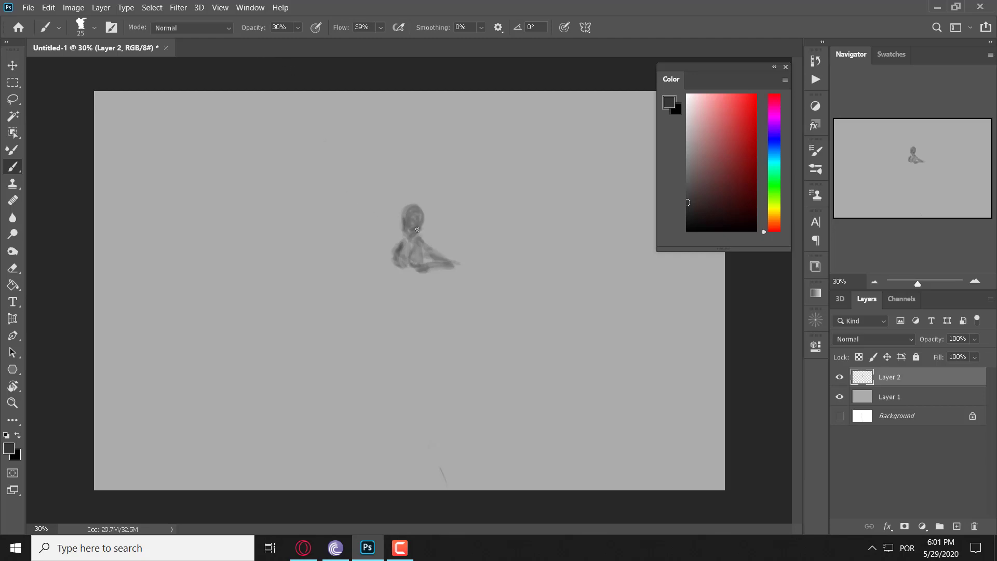
Step: Refine the bent forearm and sketch the other arm reaching out to the opposite side of the chest
{"action": "key", "text": "e"}
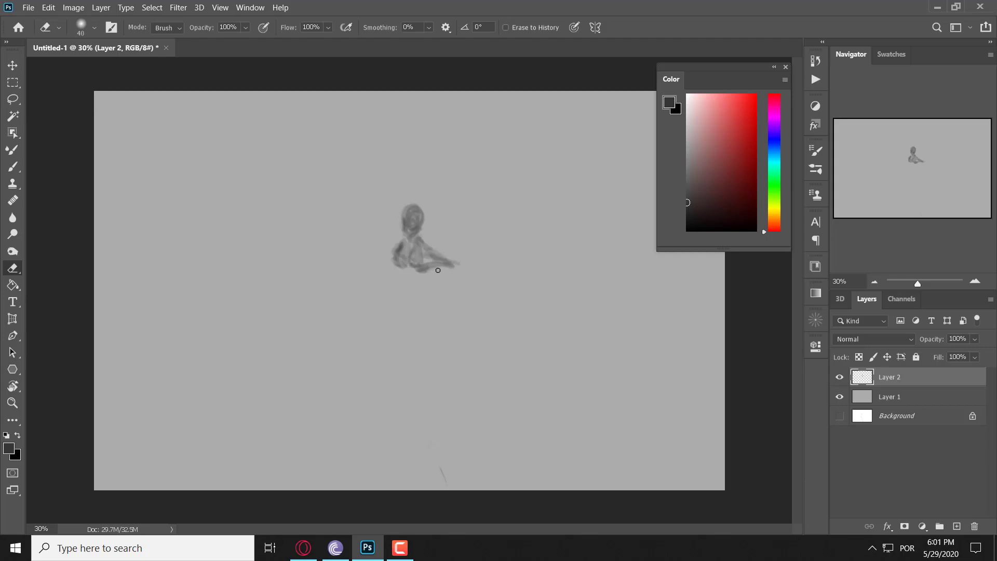
{"action": "key", "text": "b"}
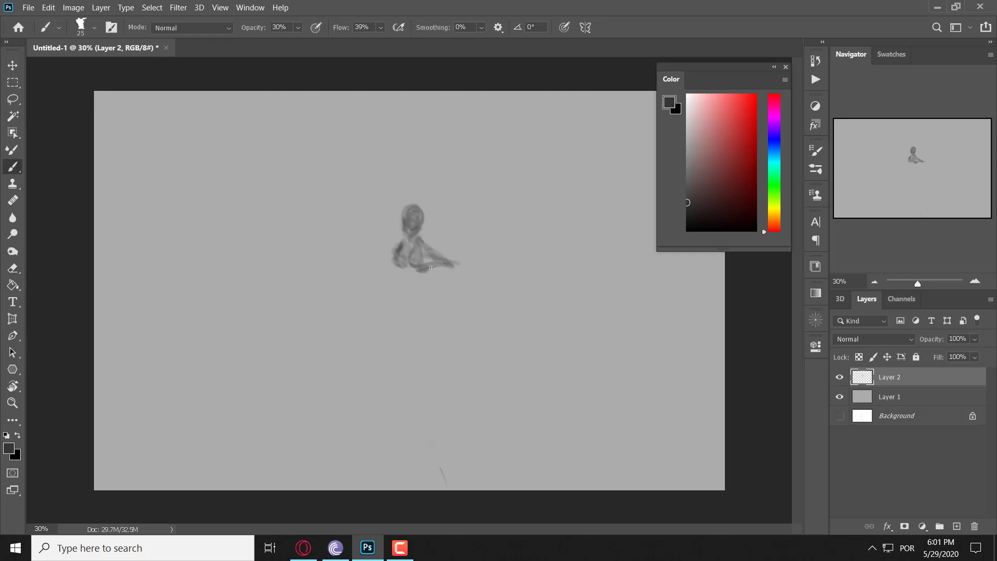
{"action": "left_click_drag", "start_coordinate": [446, 267], "coordinate": [436, 266]}
{"action": "mouse_move", "coordinate": [370, 252]}
{"action": "left_mouse_down"}
{"action": "mouse_move", "coordinate": [402, 241]}
{"action": "mouse_move", "coordinate": [430, 253]}
{"action": "left_mouse_up"}
Step: Draw a straight diagonal staff running through the outstretched hand and across the body to just below the bent arm
{"action": "left_click", "coordinate": [320, 232], "text": "shift"}
{"action": "key", "text": "ctrl+z"}
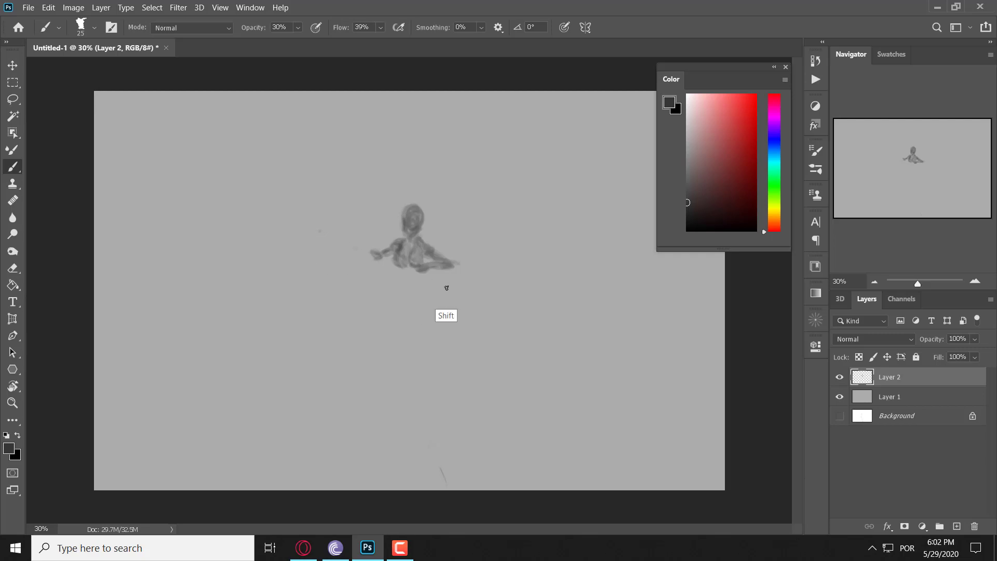
{"action": "left_click", "coordinate": [446, 286], "text": "shift"}
{"action": "left_click", "coordinate": [319, 230]}
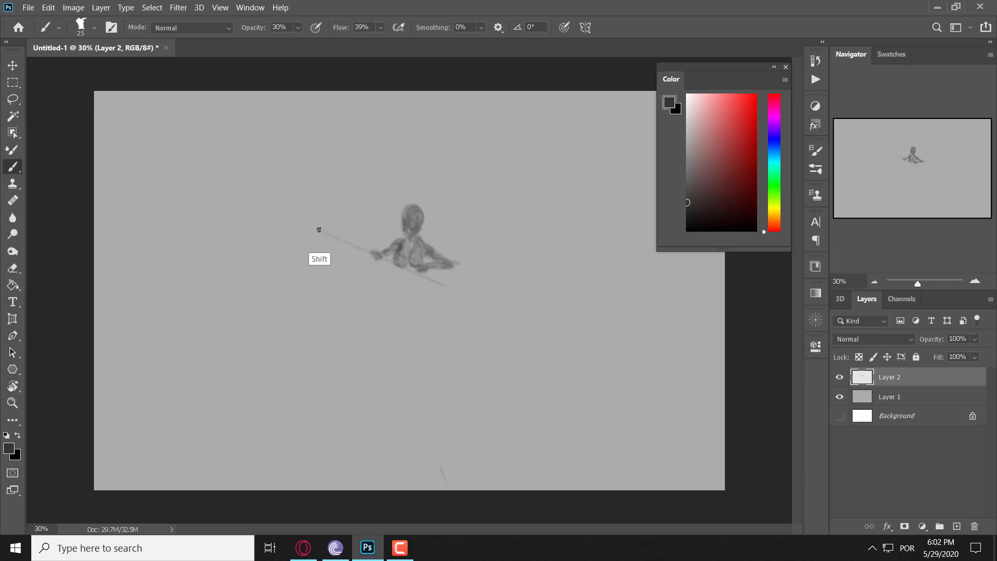
{"action": "left_click", "coordinate": [438, 281], "text": "shift"}
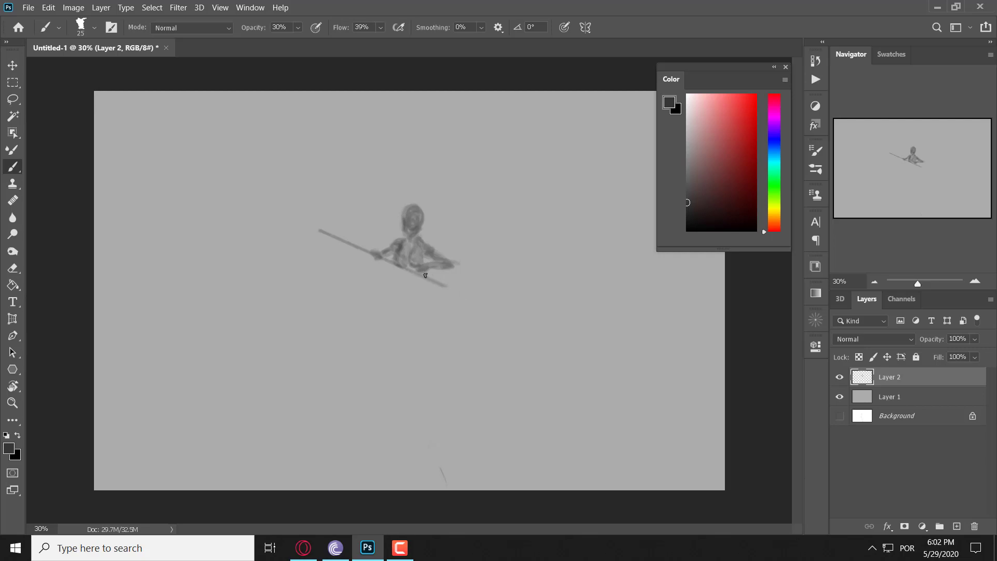
Step: Select the bent arm with the Lasso and rotate it 11.27 degrees down toward the staff
{"action": "key", "text": "l"}
{"action": "mouse_move", "coordinate": [420, 271]}
{"action": "left_mouse_down"}
{"action": "mouse_move", "coordinate": [437, 263]}
{"action": "mouse_move", "coordinate": [424, 256]}
{"action": "mouse_move", "coordinate": [452, 246]}
{"action": "mouse_move", "coordinate": [461, 283]}
{"action": "mouse_move", "coordinate": [433, 267]}
{"action": "left_mouse_up"}
{"action": "key", "text": "v"}
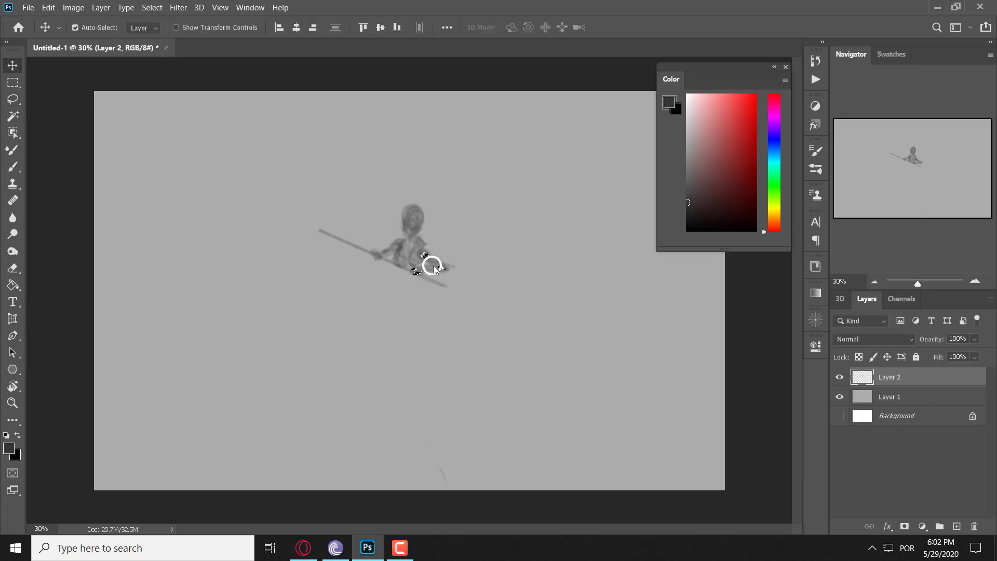
{"action": "right_click", "coordinate": [434, 266]}
{"action": "left_click", "coordinate": [432, 259]}
{"action": "key", "text": "ctrl+t"}
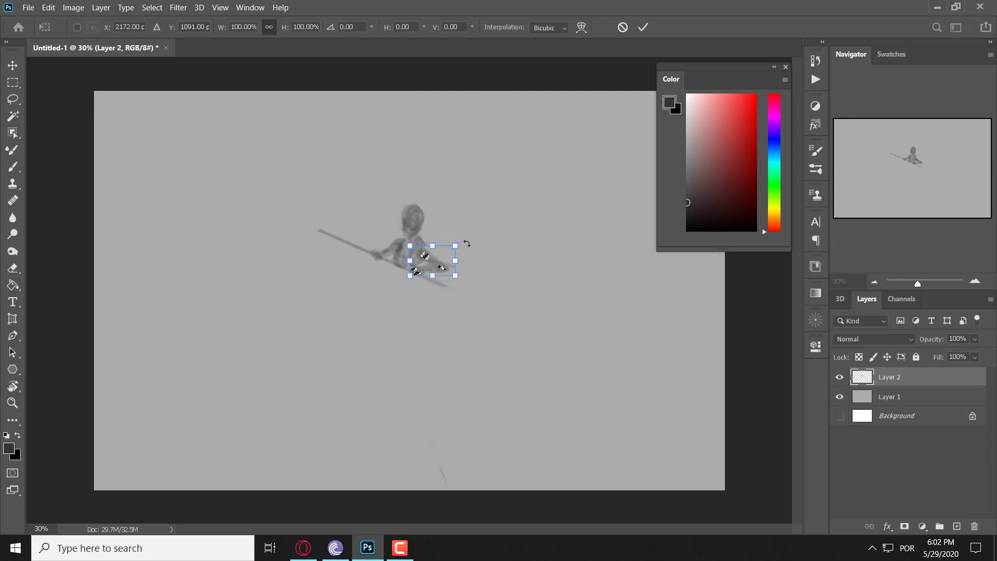
{"action": "left_click_drag", "start_coordinate": [467, 240], "coordinate": [430, 268]}
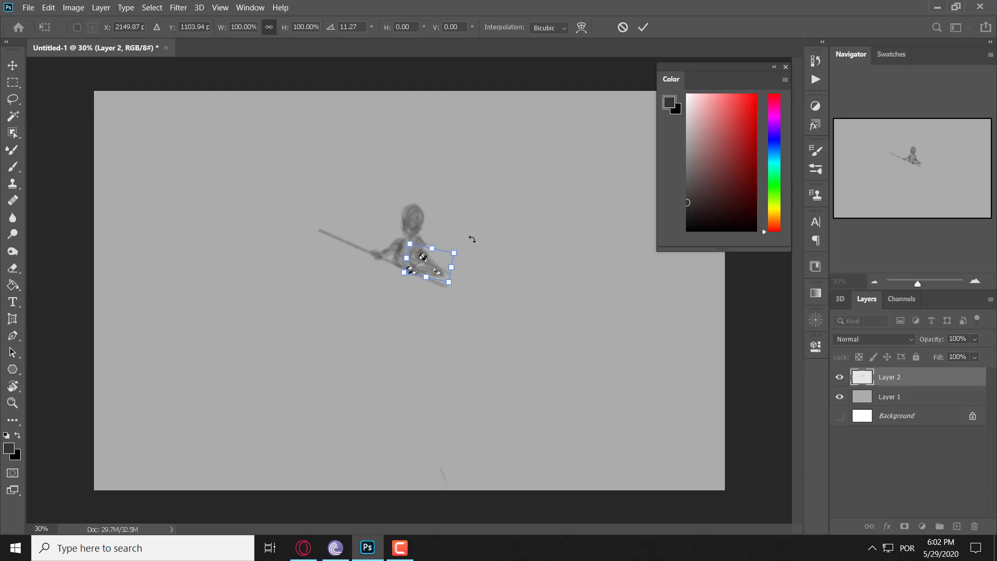
{"action": "left_click", "coordinate": [12, 99]}
{"action": "left_click", "coordinate": [47, 95]}
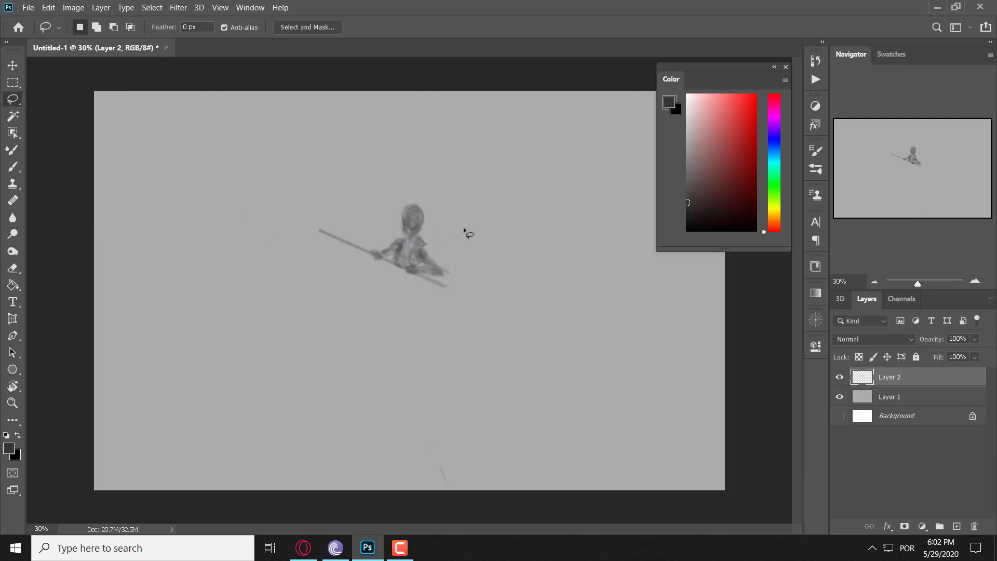
Step: Shade the rotated arm and shoulder, and fill in the torso down to the waist
{"action": "key", "text": "b"}
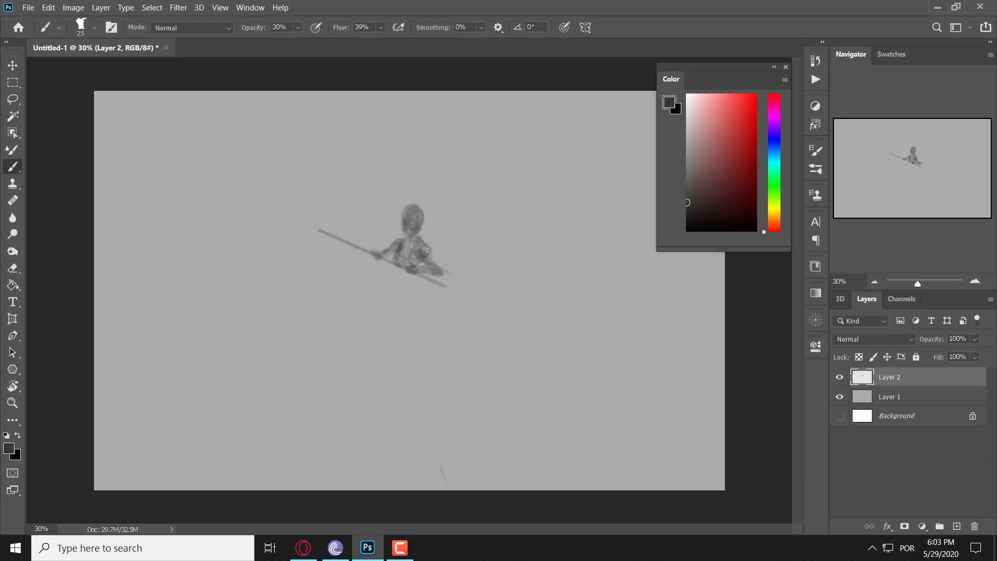
{"action": "left_click_drag", "start_coordinate": [439, 273], "coordinate": [428, 256]}
{"action": "mouse_move", "coordinate": [411, 244]}
{"action": "left_mouse_down"}
{"action": "mouse_move", "coordinate": [411, 257]}
{"action": "mouse_move", "coordinate": [396, 241]}
{"action": "mouse_move", "coordinate": [396, 253]}
{"action": "mouse_move", "coordinate": [408, 243]}
{"action": "mouse_move", "coordinate": [399, 277]}
{"action": "mouse_move", "coordinate": [409, 271]}
{"action": "mouse_move", "coordinate": [392, 271]}
{"action": "left_mouse_up"}
{"action": "key", "text": "e"}
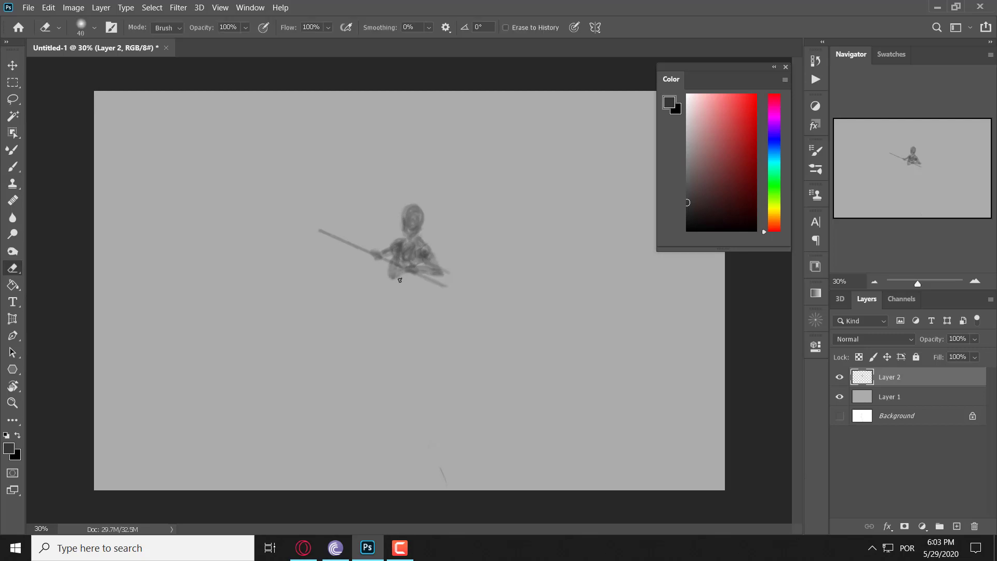
Step: Sketch the figure's hips and thighs below the waist
{"action": "key", "text": "b"}
{"action": "left_click_drag", "start_coordinate": [401, 294], "coordinate": [398, 274]}
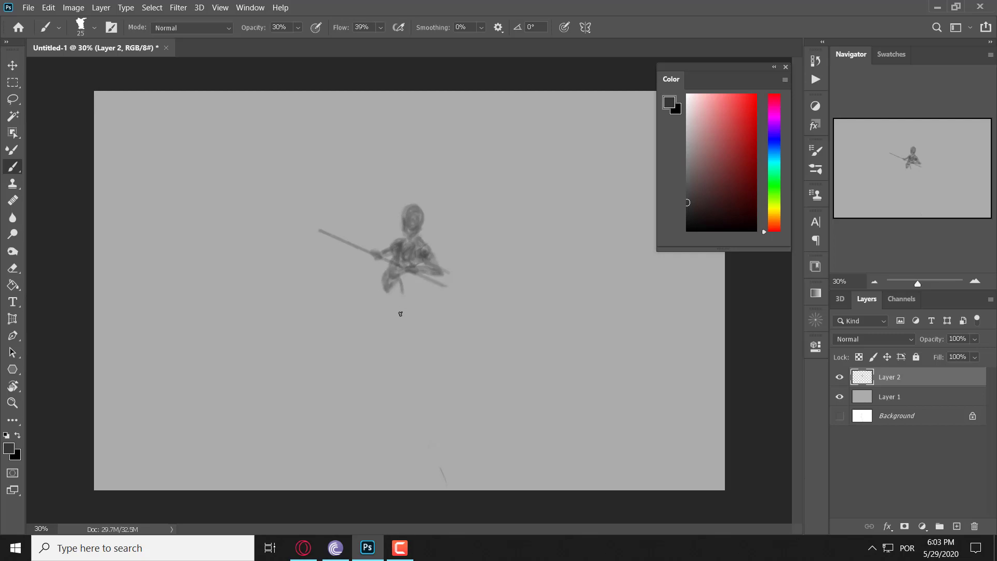
{"action": "mouse_move", "coordinate": [401, 281]}
{"action": "left_mouse_down"}
{"action": "mouse_move", "coordinate": [385, 316]}
{"action": "mouse_move", "coordinate": [385, 294]}
{"action": "mouse_move", "coordinate": [388, 323]}
{"action": "mouse_move", "coordinate": [397, 311]}
{"action": "mouse_move", "coordinate": [390, 337]}
{"action": "mouse_move", "coordinate": [389, 291]}
{"action": "left_mouse_up"}
{"action": "mouse_move", "coordinate": [390, 326]}
{"action": "left_mouse_down"}
{"action": "mouse_move", "coordinate": [390, 337]}
{"action": "mouse_move", "coordinate": [398, 285]}
{"action": "mouse_move", "coordinate": [388, 303]}
{"action": "mouse_move", "coordinate": [386, 290]}
{"action": "left_mouse_up"}
Step: Sketch both lower legs and feet beneath the thighs
{"action": "key", "text": "e"}
{"action": "key", "text": "b"}
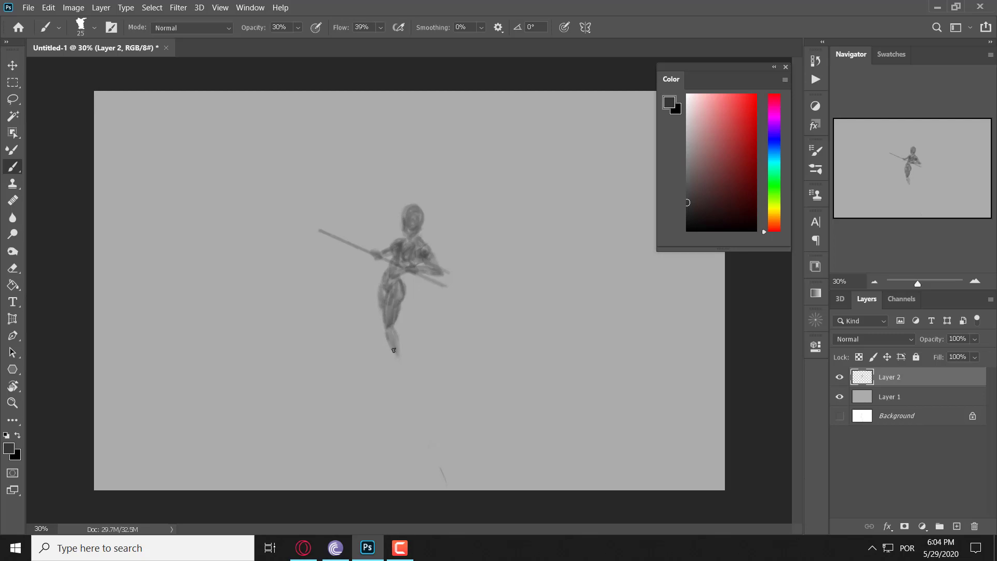
{"action": "mouse_move", "coordinate": [402, 371]}
{"action": "left_mouse_down"}
{"action": "mouse_move", "coordinate": [395, 359]}
{"action": "mouse_move", "coordinate": [401, 387]}
{"action": "mouse_move", "coordinate": [405, 373]}
{"action": "left_mouse_up"}
{"action": "left_click_drag", "start_coordinate": [400, 333], "coordinate": [403, 343]}
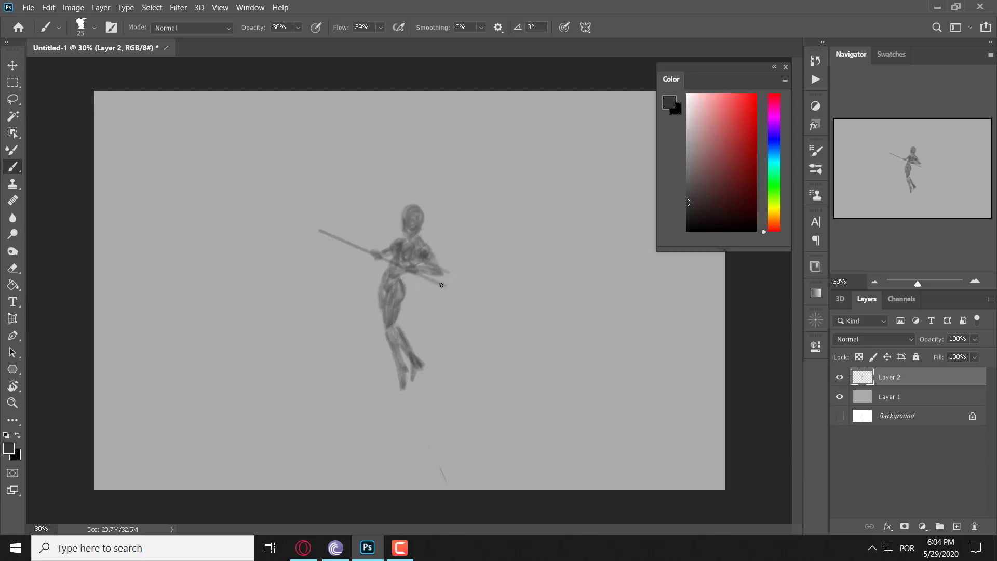
Step: Extend the staff's lower end with a straight line and draw a round spiral ornament at its tip
{"action": "left_click", "coordinate": [486, 307], "text": "shift"}
{"action": "key", "text": "ctrl"}
{"action": "mouse_move", "coordinate": [495, 311]}
{"action": "left_mouse_down"}
{"action": "mouse_move", "coordinate": [485, 301]}
{"action": "mouse_move", "coordinate": [507, 308]}
{"action": "mouse_move", "coordinate": [491, 279]}
{"action": "mouse_move", "coordinate": [516, 285]}
{"action": "mouse_move", "coordinate": [503, 299]}
{"action": "mouse_move", "coordinate": [470, 299]}
{"action": "mouse_move", "coordinate": [491, 294]}
{"action": "left_mouse_up"}
{"action": "key", "text": "ctrl+z"}
{"action": "key", "text": "ctrl+z"}
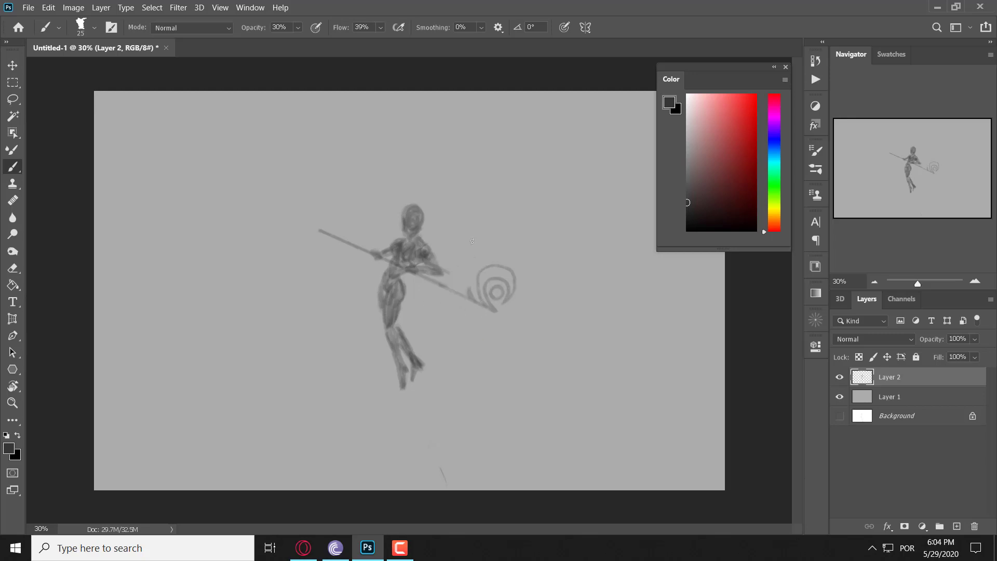
Step: Sketch a small hooked ornament above the staff's upper end and place a duplicate of it below the shaft
{"action": "mouse_move", "coordinate": [321, 232]}
{"action": "left_mouse_down"}
{"action": "mouse_move", "coordinate": [329, 219]}
{"action": "mouse_move", "coordinate": [342, 240]}
{"action": "mouse_move", "coordinate": [327, 217]}
{"action": "mouse_move", "coordinate": [341, 234]}
{"action": "left_mouse_up"}
{"action": "key", "text": "ctrl+z"}
{"action": "key", "text": "l"}
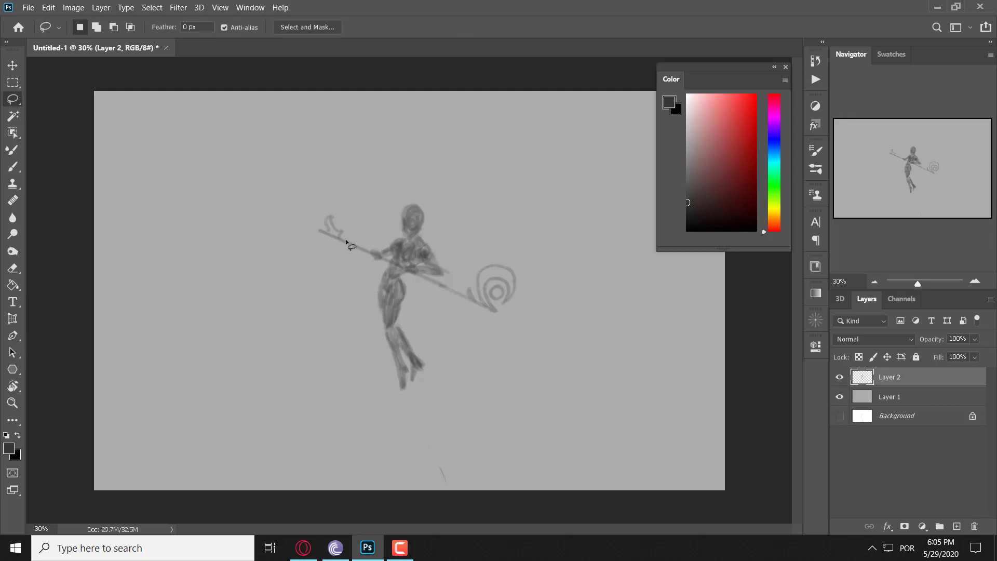
{"action": "mouse_move", "coordinate": [345, 239]}
{"action": "left_mouse_down"}
{"action": "mouse_move", "coordinate": [321, 228]}
{"action": "mouse_move", "coordinate": [332, 200]}
{"action": "mouse_move", "coordinate": [358, 238]}
{"action": "left_mouse_up"}
{"action": "key", "text": "v"}
{"action": "left_click_drag", "start_coordinate": [335, 219], "coordinate": [329, 223]}
{"action": "key", "text": "ctrl+z"}
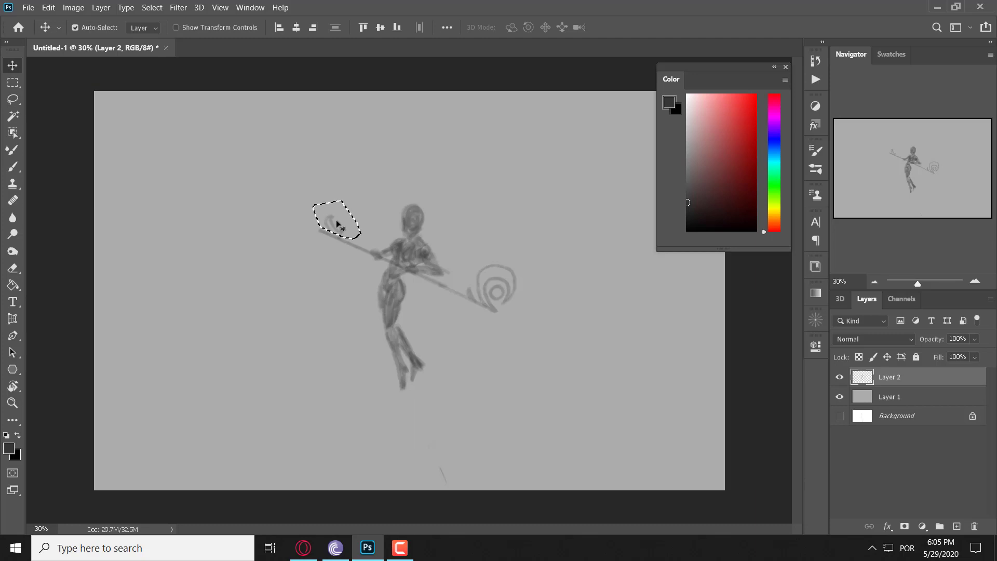
{"action": "key", "text": "alt"}
{"action": "mouse_move", "coordinate": [326, 243]}
{"action": "left_mouse_down"}
{"action": "mouse_move", "coordinate": [329, 228]}
{"action": "mouse_move", "coordinate": [325, 249]}
{"action": "left_mouse_up"}
{"action": "left_click", "coordinate": [330, 249]}
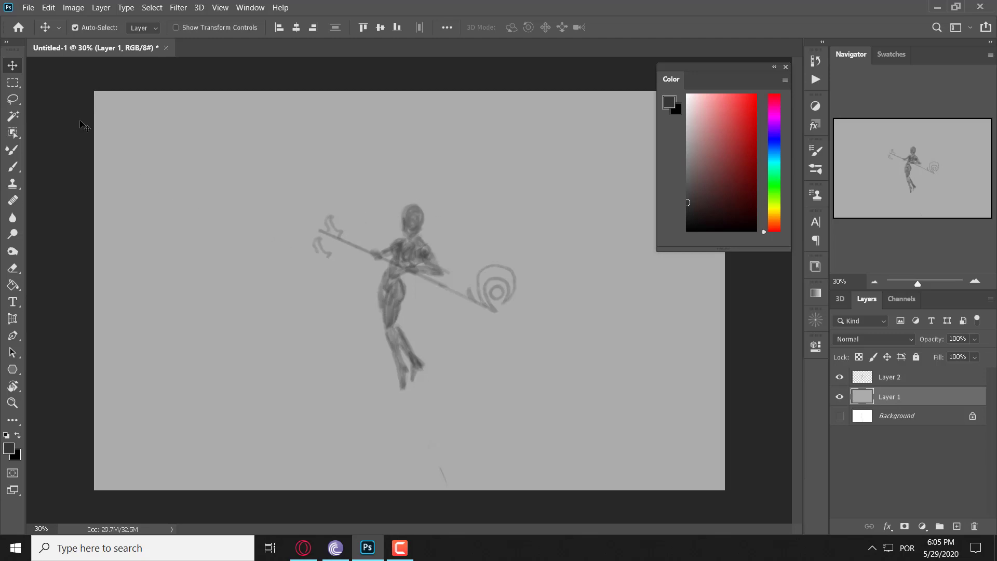
Step: Outline the duplicated hook ornament below the staff with a Lasso selection
{"action": "left_click", "coordinate": [13, 99]}
{"action": "mouse_move", "coordinate": [341, 270]}
{"action": "left_mouse_down"}
{"action": "mouse_move", "coordinate": [297, 256]}
{"action": "mouse_move", "coordinate": [309, 231]}
{"action": "mouse_move", "coordinate": [341, 268]}
{"action": "left_mouse_up"}
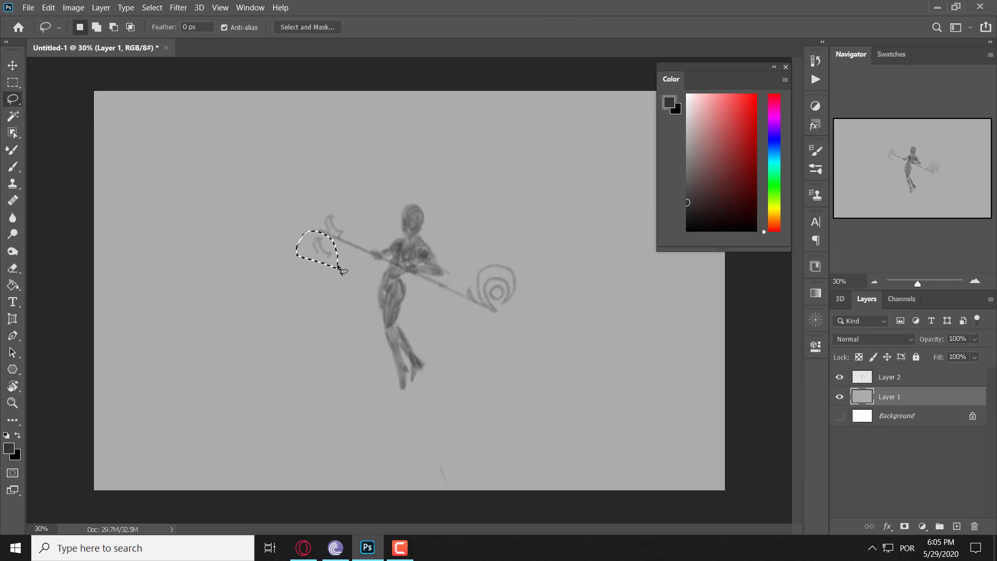
{"action": "right_click", "coordinate": [319, 247]}
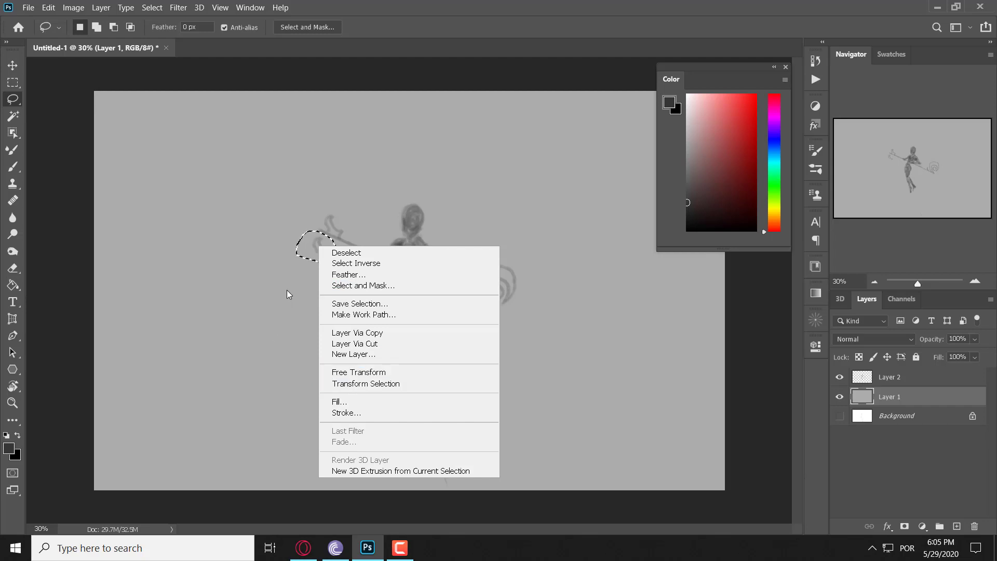
{"action": "left_click", "coordinate": [317, 239]}
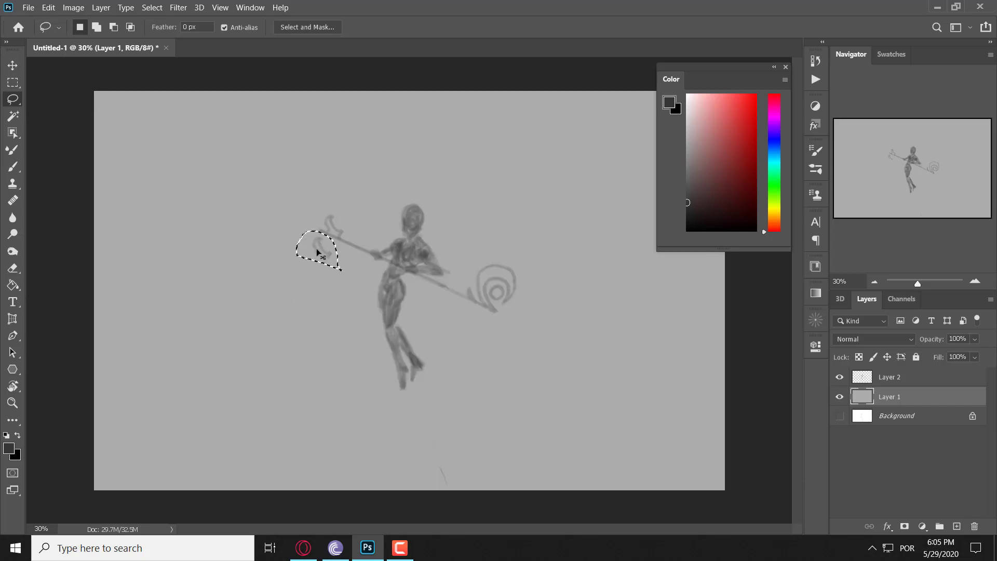
{"action": "key", "text": "ctrl+t"}
{"action": "left_click_drag", "start_coordinate": [341, 230], "coordinate": [252, 308]}
{"action": "key", "text": "ctrl+z"}
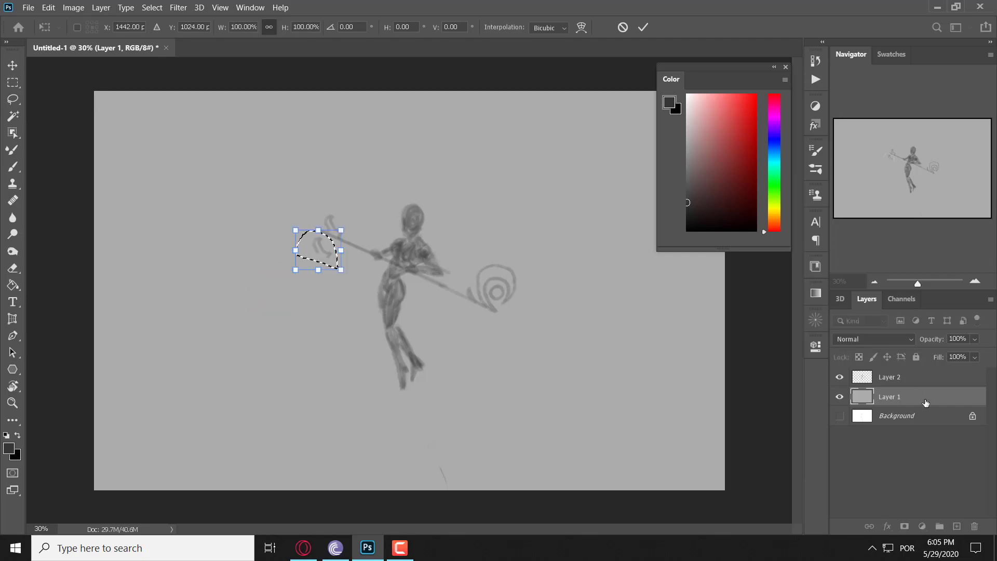
Step: On Layer 2, flip the selected hook both ways with Free Transform, scale it to 148.69%, and place it in the empty area beyond the staff's upper end
{"action": "left_click", "coordinate": [876, 378]}
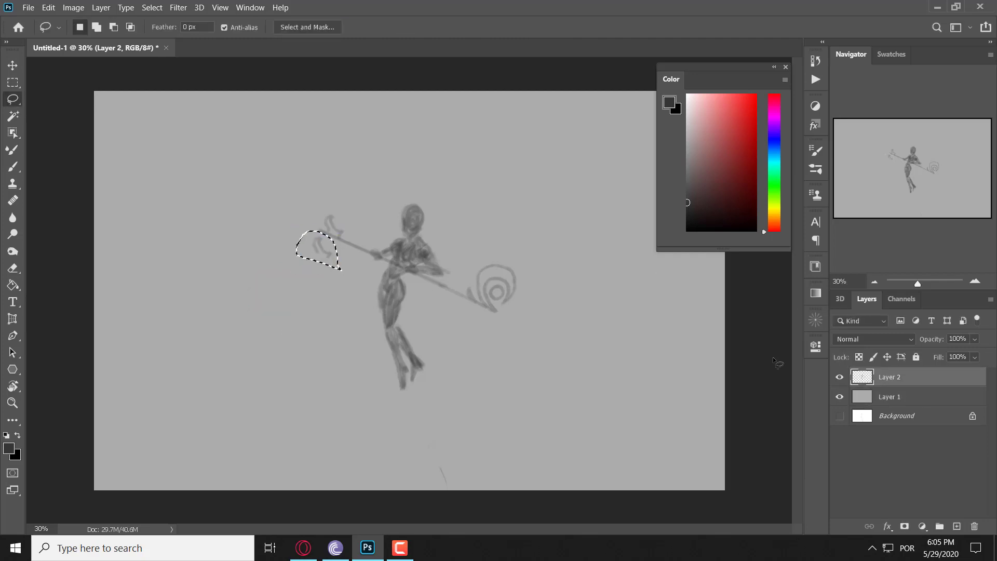
{"action": "key", "text": "ctrl+t"}
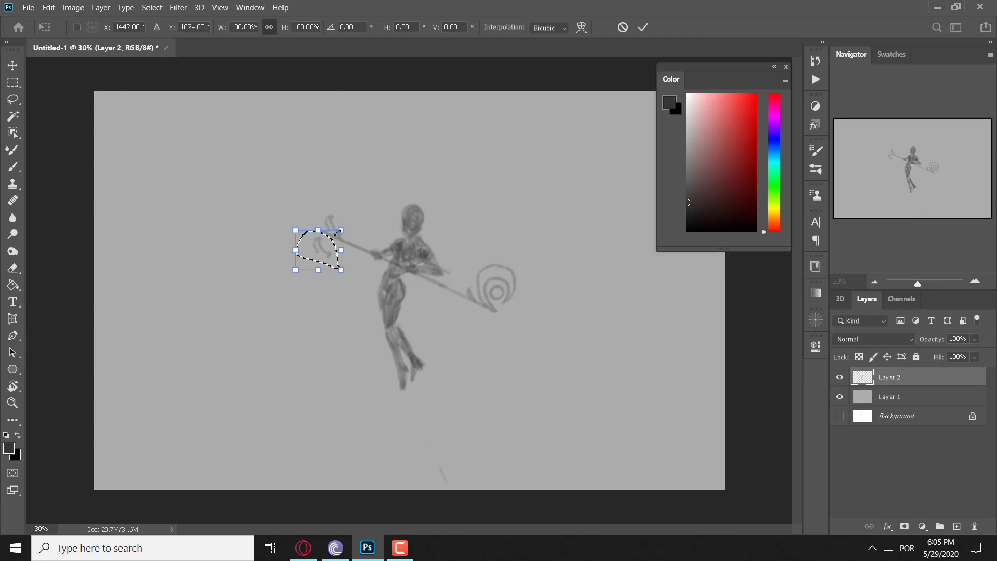
{"action": "left_click_drag", "start_coordinate": [341, 230], "coordinate": [273, 304]}
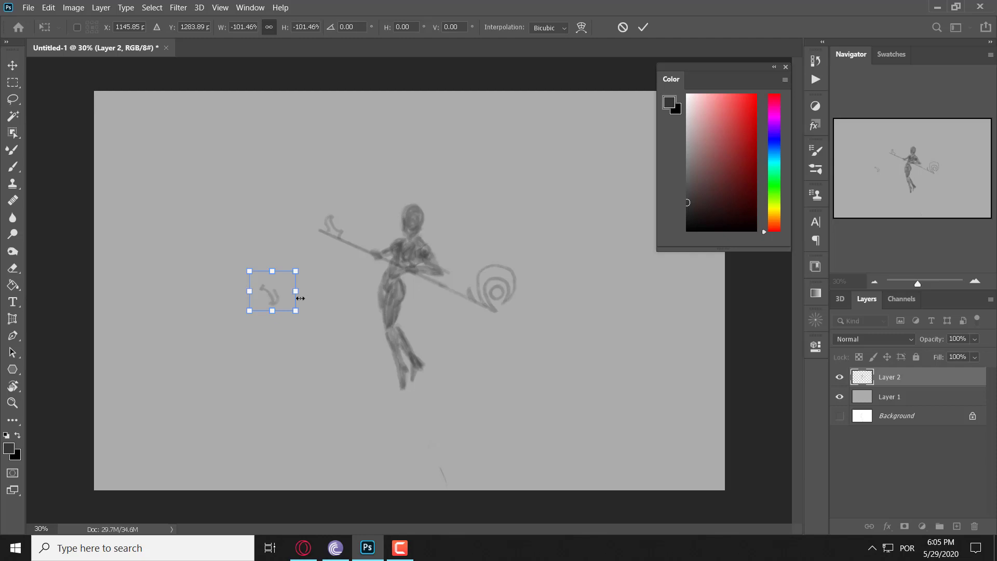
{"action": "left_click_drag", "start_coordinate": [295, 309], "coordinate": [224, 209]}
{"action": "left_click_drag", "start_coordinate": [249, 251], "coordinate": [138, 251]}
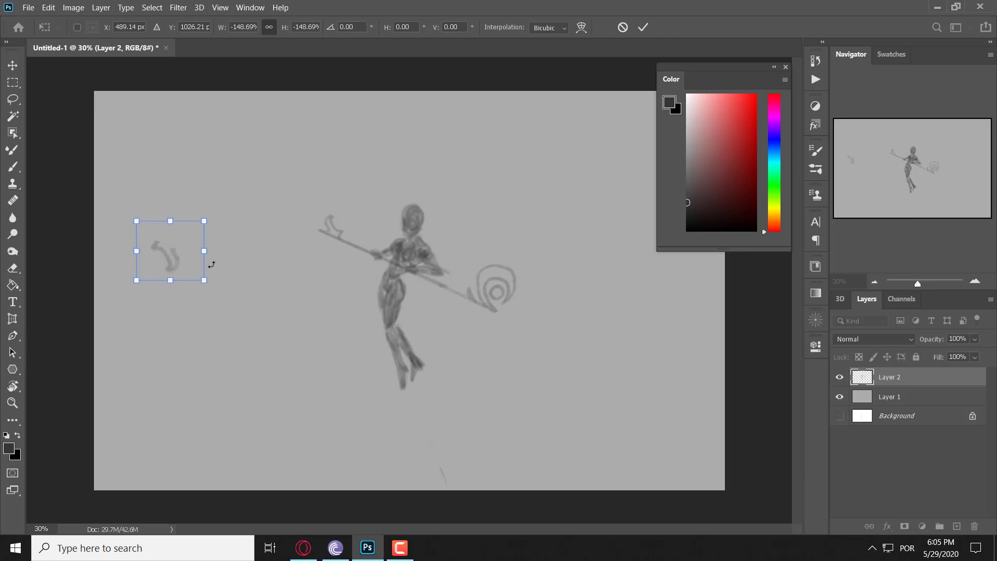
{"action": "left_click", "coordinate": [71, 8]}
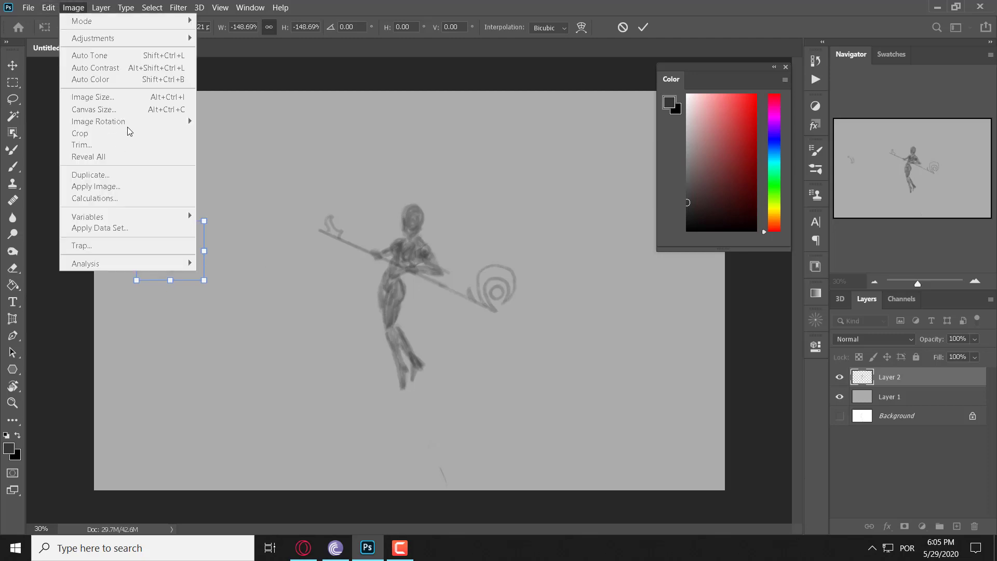
{"action": "left_click", "coordinate": [256, 249]}
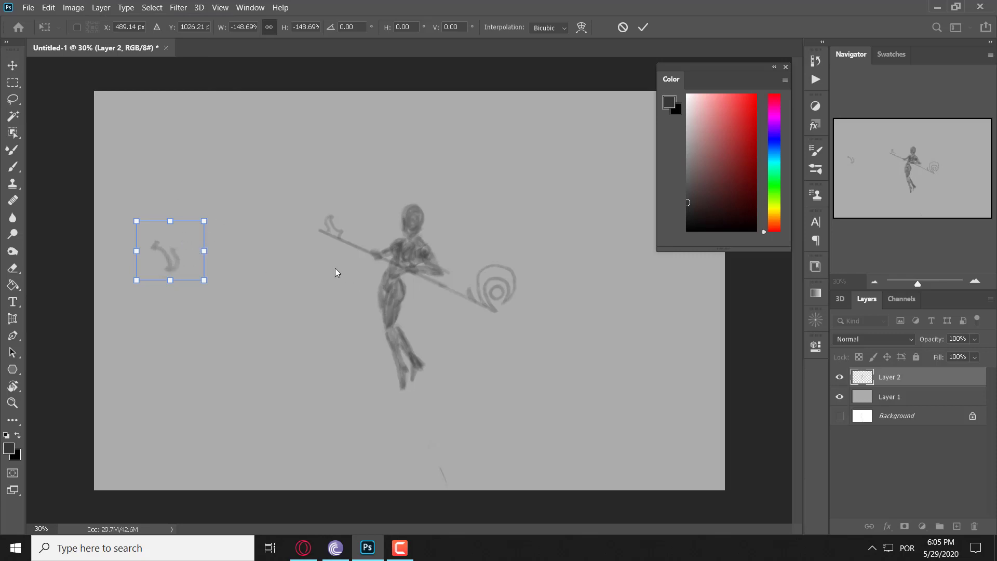
{"action": "left_click", "coordinate": [13, 65]}
Step: Try to move the enlarged hook ornament back toward the staff
{"action": "left_click_drag", "start_coordinate": [179, 252], "coordinate": [214, 258]}
{"action": "key", "text": "ctrl+z"}
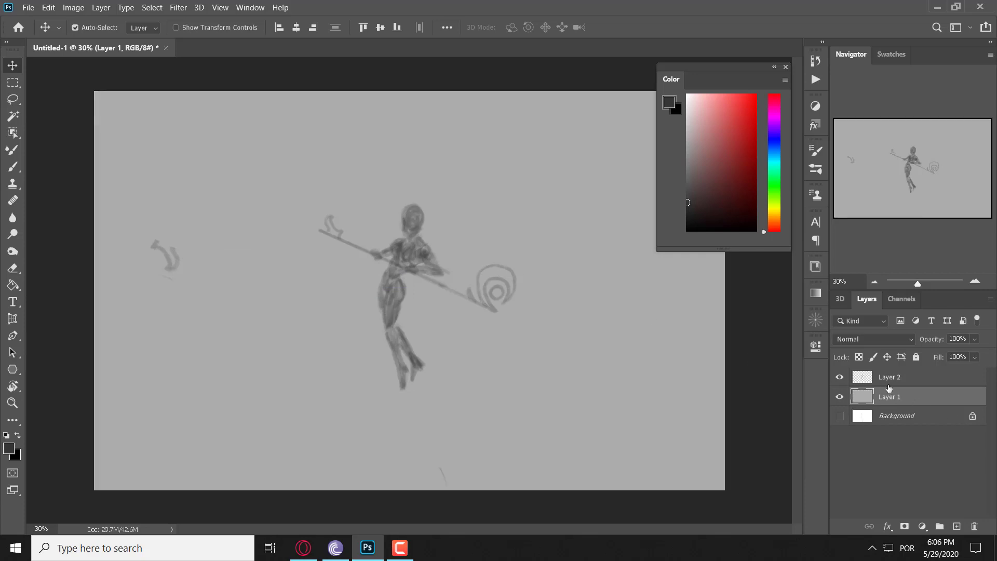
Step: On Layer 2, outline the hook above the staff's upper end with a Lasso selection and duplicate it below the shaft
{"action": "left_click", "coordinate": [917, 383]}
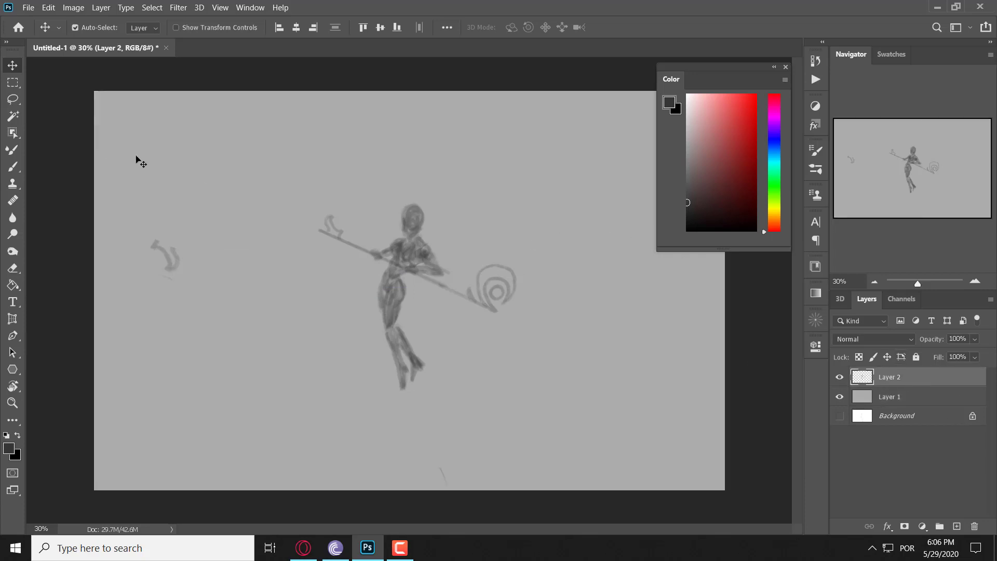
{"action": "key", "text": "l"}
{"action": "left_click", "coordinate": [317, 226], "text": "alt"}
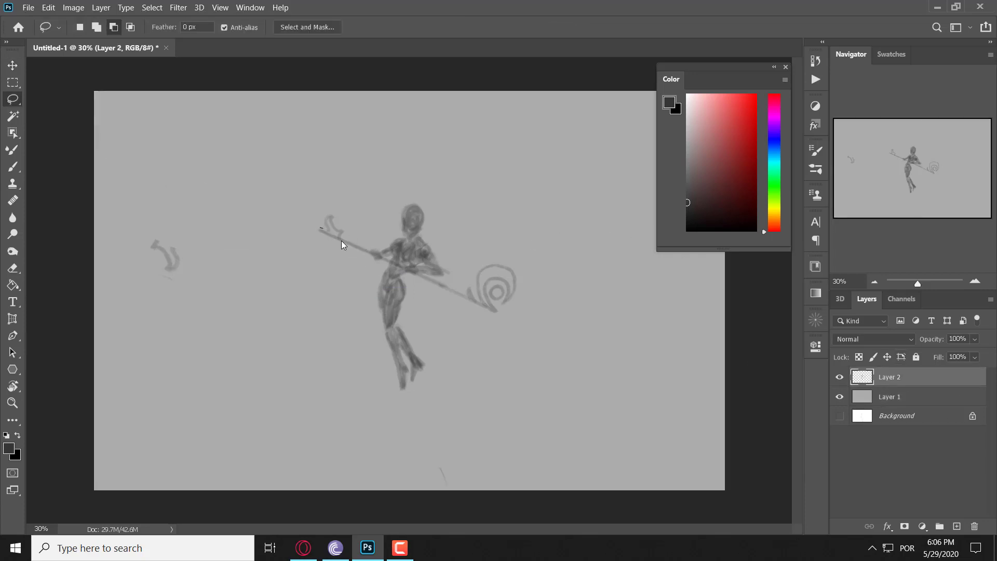
{"action": "key", "text": "Return"}
{"action": "key", "text": "ctrl+z"}
{"action": "mouse_move", "coordinate": [324, 229]}
{"action": "left_mouse_down"}
{"action": "mouse_move", "coordinate": [350, 244]}
{"action": "mouse_move", "coordinate": [351, 201]}
{"action": "mouse_move", "coordinate": [308, 189]}
{"action": "mouse_move", "coordinate": [318, 227]}
{"action": "left_mouse_up"}
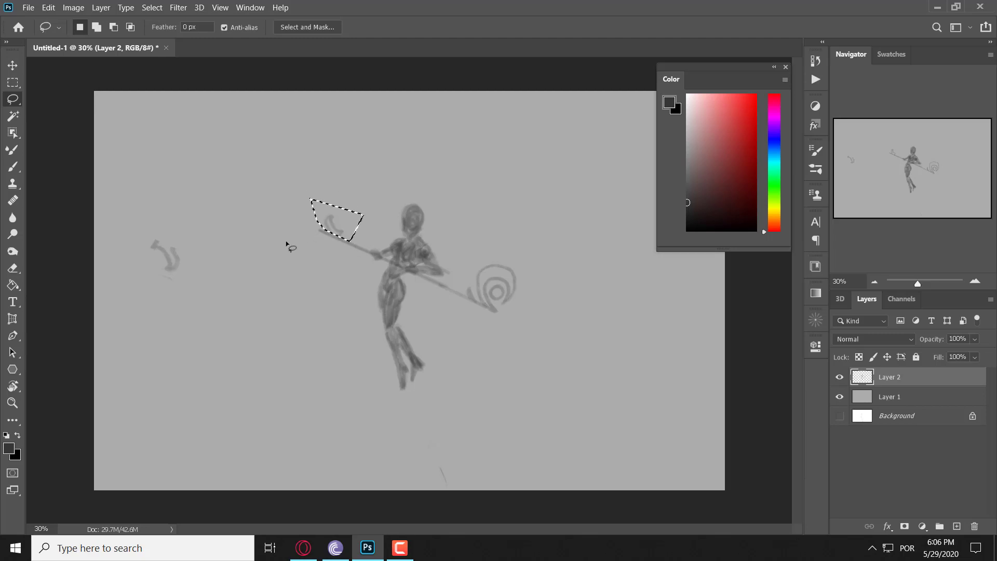
{"action": "left_click", "coordinate": [17, 65]}
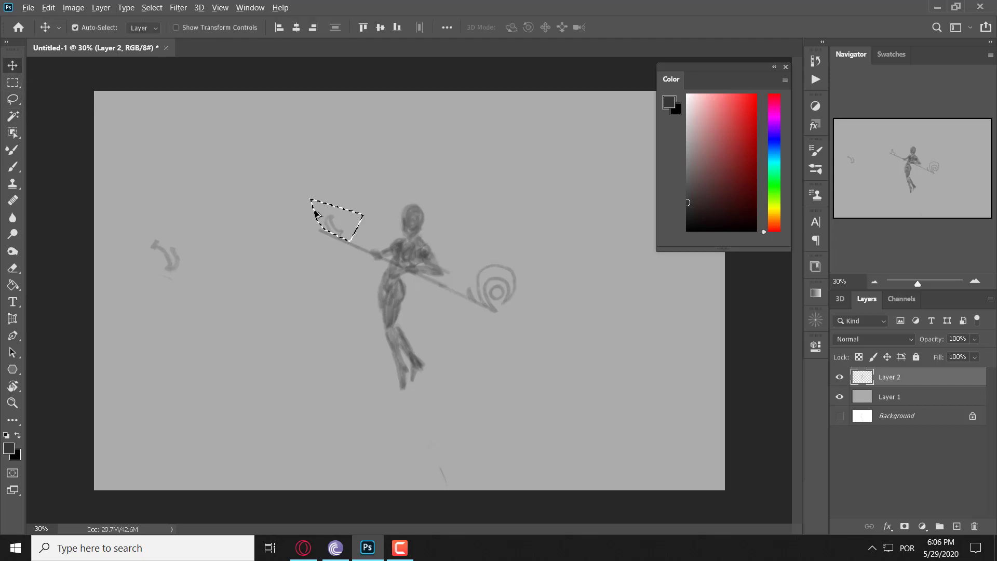
{"action": "left_click_drag", "start_coordinate": [349, 226], "coordinate": [309, 238]}
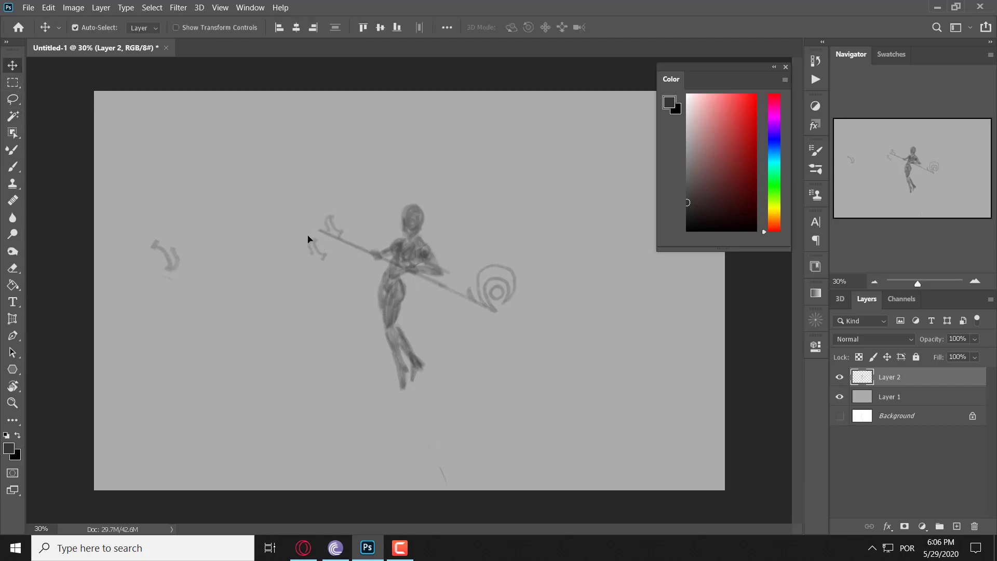
{"action": "left_click", "coordinate": [73, 7]}
{"action": "mouse_move", "coordinate": [49, 7]}
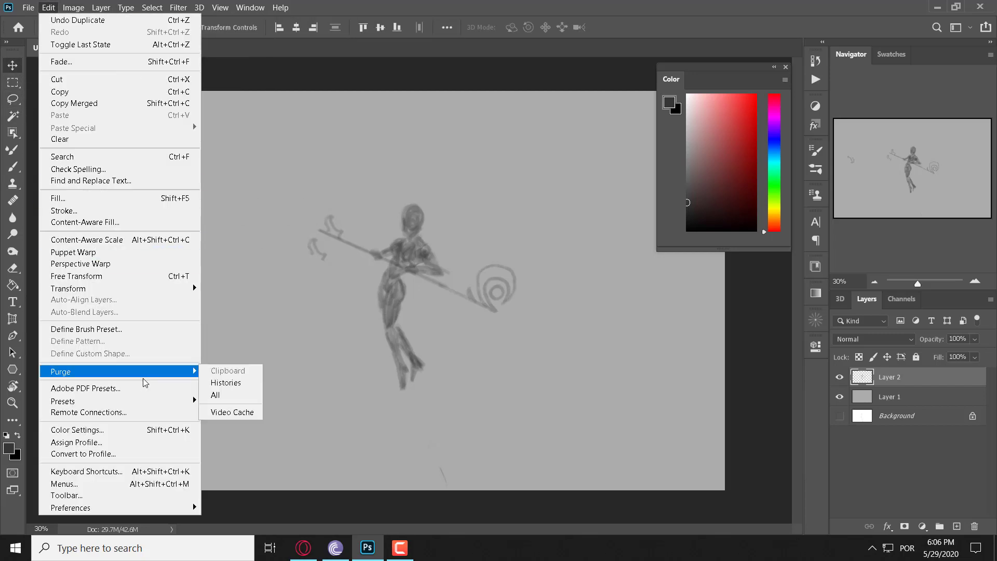
{"action": "mouse_move", "coordinate": [156, 288]}
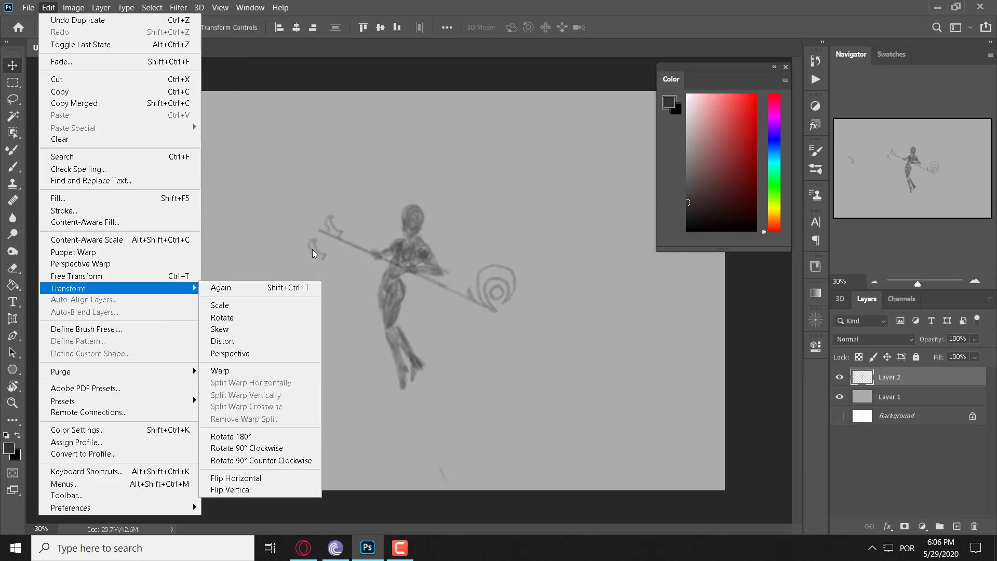
{"action": "left_click", "coordinate": [243, 195]}
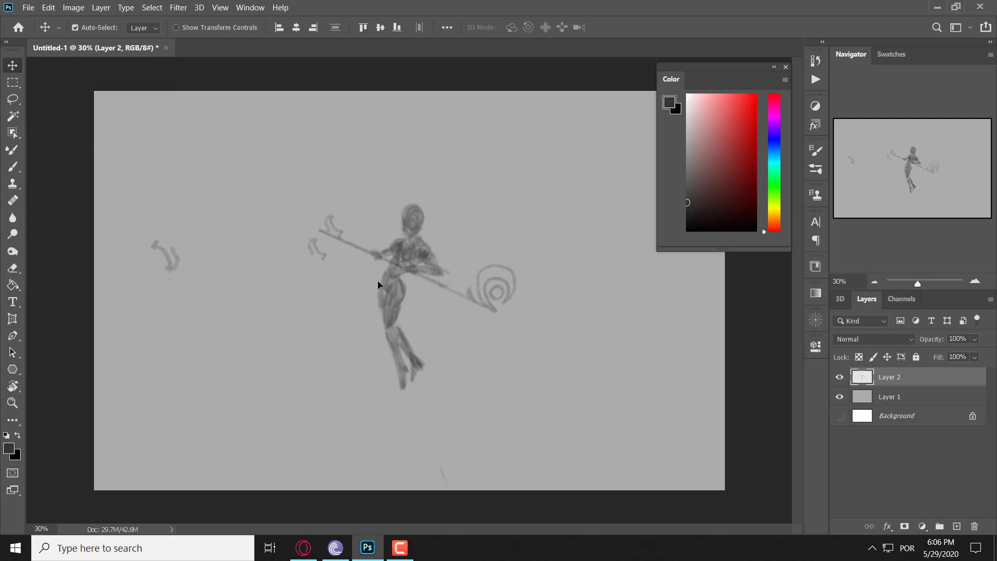
Step: Outline the duplicated hook below the staff with a Lasso selection and flip it horizontally
{"action": "key", "text": "l"}
{"action": "mouse_move", "coordinate": [316, 266]}
{"action": "left_mouse_down"}
{"action": "mouse_move", "coordinate": [296, 238]}
{"action": "mouse_move", "coordinate": [307, 222]}
{"action": "mouse_move", "coordinate": [332, 247]}
{"action": "mouse_move", "coordinate": [335, 269]}
{"action": "mouse_move", "coordinate": [313, 263]}
{"action": "left_mouse_up"}
{"action": "left_click", "coordinate": [73, 7]}
{"action": "mouse_move", "coordinate": [52, 5]}
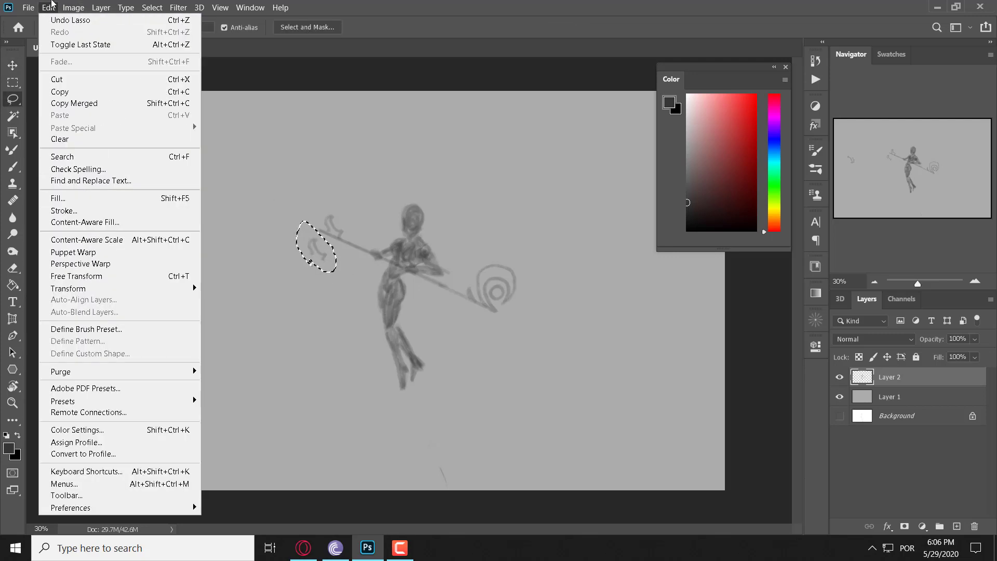
{"action": "mouse_move", "coordinate": [156, 288]}
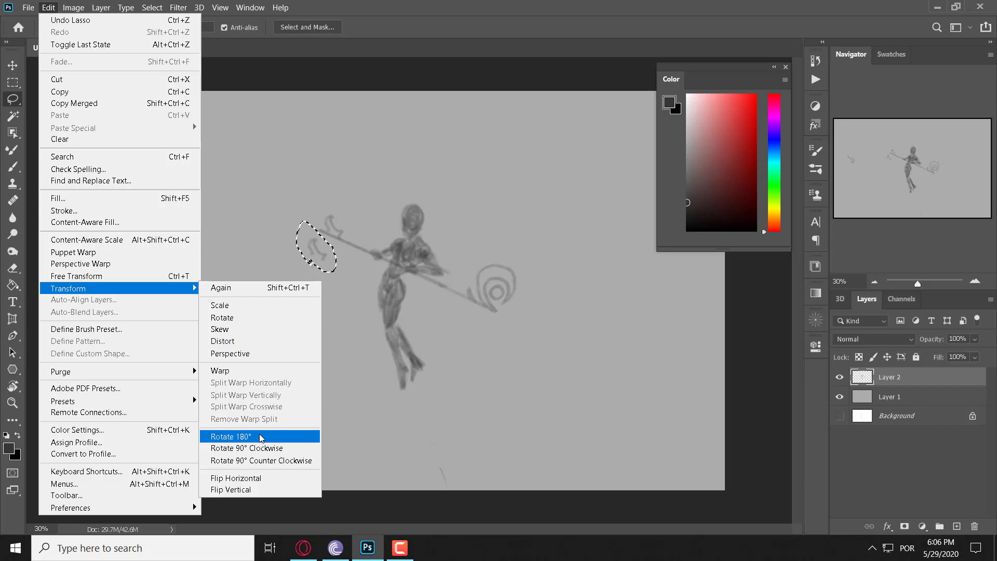
{"action": "left_click", "coordinate": [236, 478]}
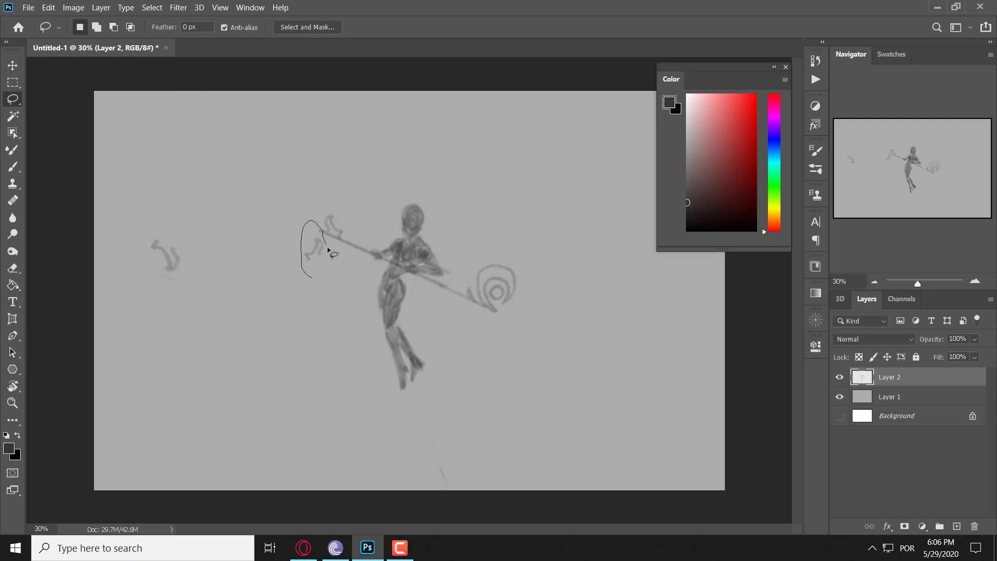
Step: Reselect the flipped hook, rotate it counterclockwise with Free Transform, and attach it under the staff's upper end to mirror the upper hook
{"action": "left_click_drag", "start_coordinate": [328, 251], "coordinate": [330, 280]}
{"action": "left_click", "coordinate": [328, 278]}
{"action": "mouse_move", "coordinate": [315, 236]}
{"action": "left_mouse_down"}
{"action": "mouse_move", "coordinate": [328, 242]}
{"action": "mouse_move", "coordinate": [330, 274]}
{"action": "left_mouse_up"}
{"action": "key", "text": "ctrl+t"}
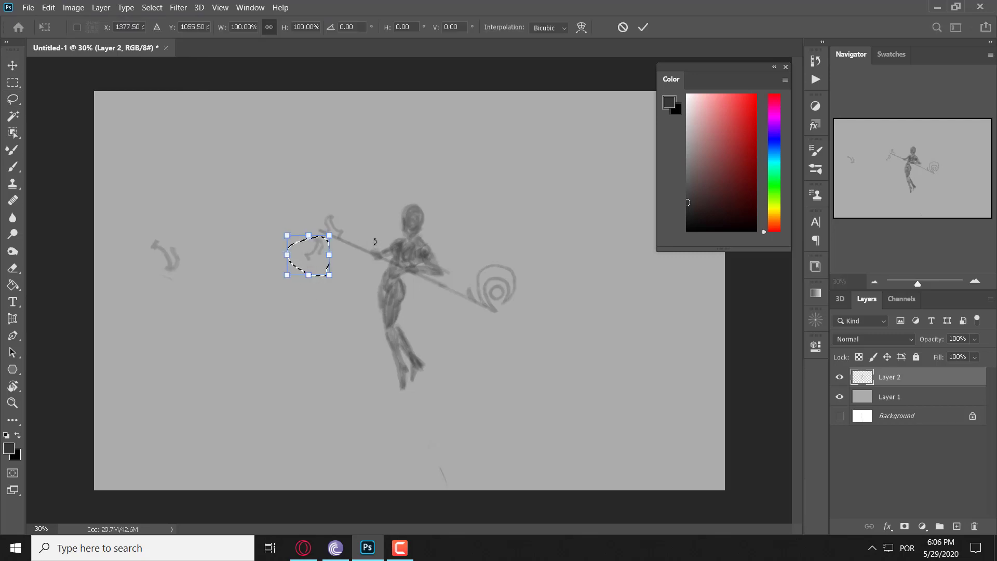
{"action": "mouse_move", "coordinate": [364, 223]}
{"action": "left_mouse_down"}
{"action": "mouse_move", "coordinate": [378, 140]}
{"action": "mouse_move", "coordinate": [363, 190]}
{"action": "mouse_move", "coordinate": [333, 140]}
{"action": "left_mouse_up"}
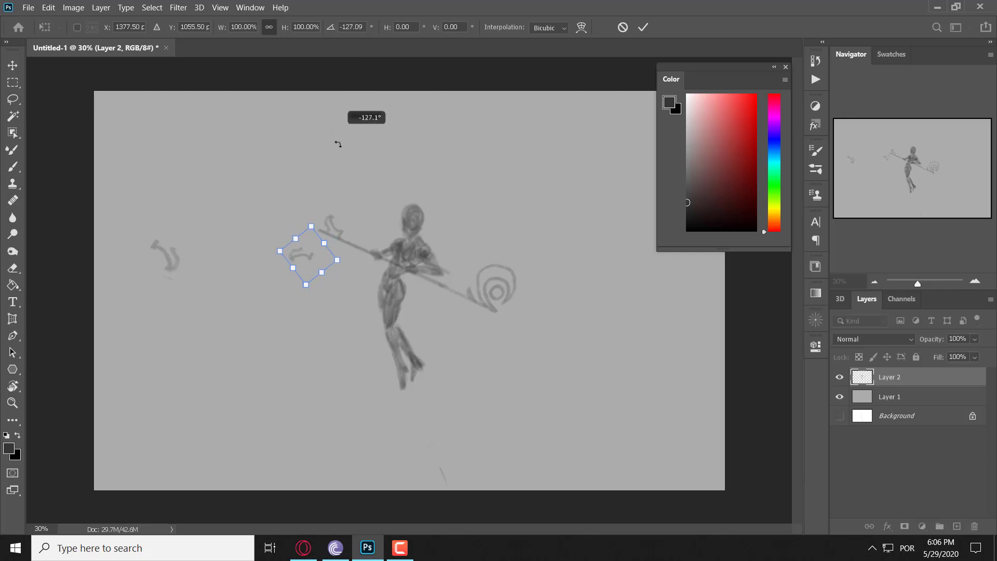
{"action": "left_click_drag", "start_coordinate": [305, 261], "coordinate": [334, 247]}
{"action": "left_click", "coordinate": [12, 99]}
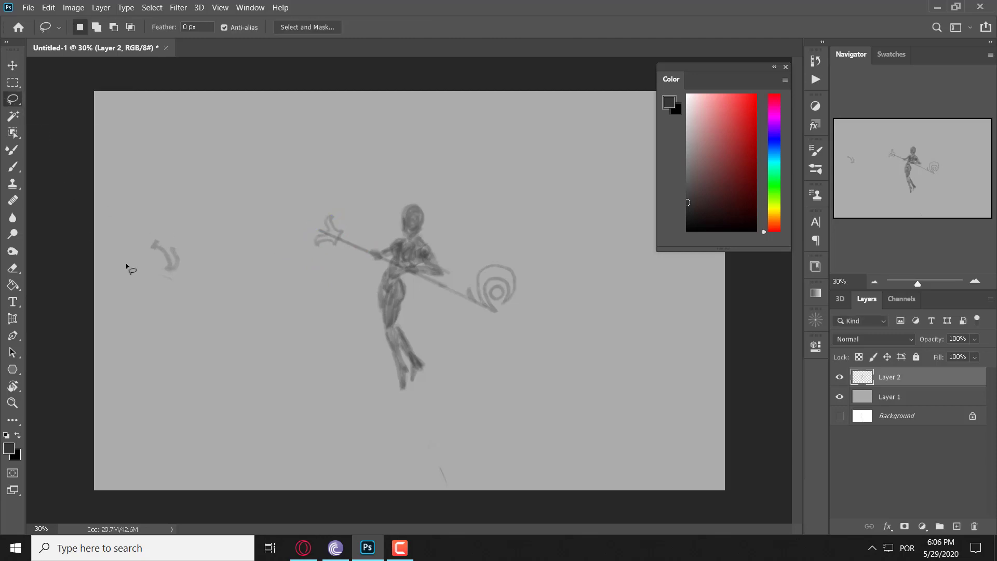
Step: Erase the stray enlarged hook from the empty area beyond the staff's upper end
{"action": "key", "text": "b"}
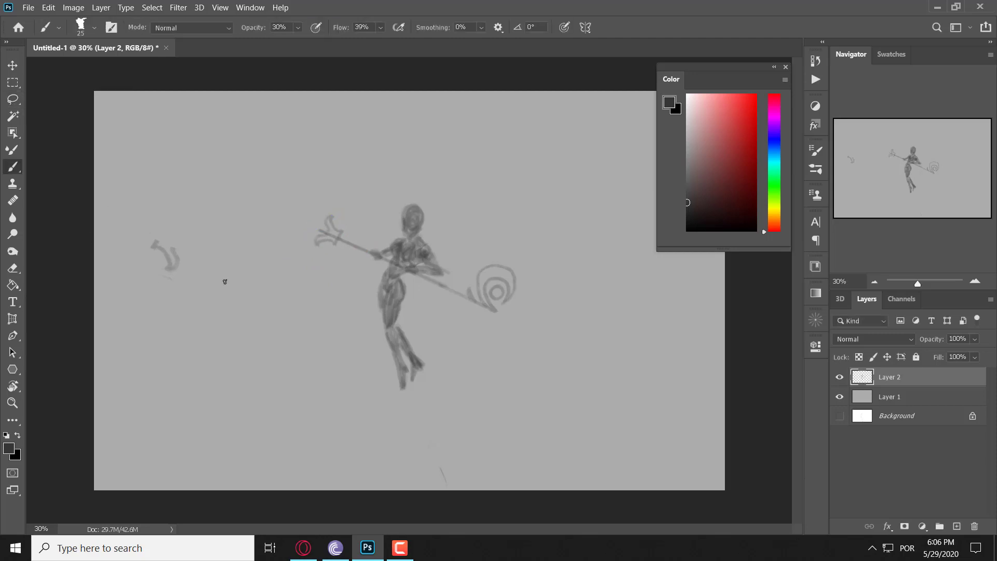
{"action": "key", "text": "e"}
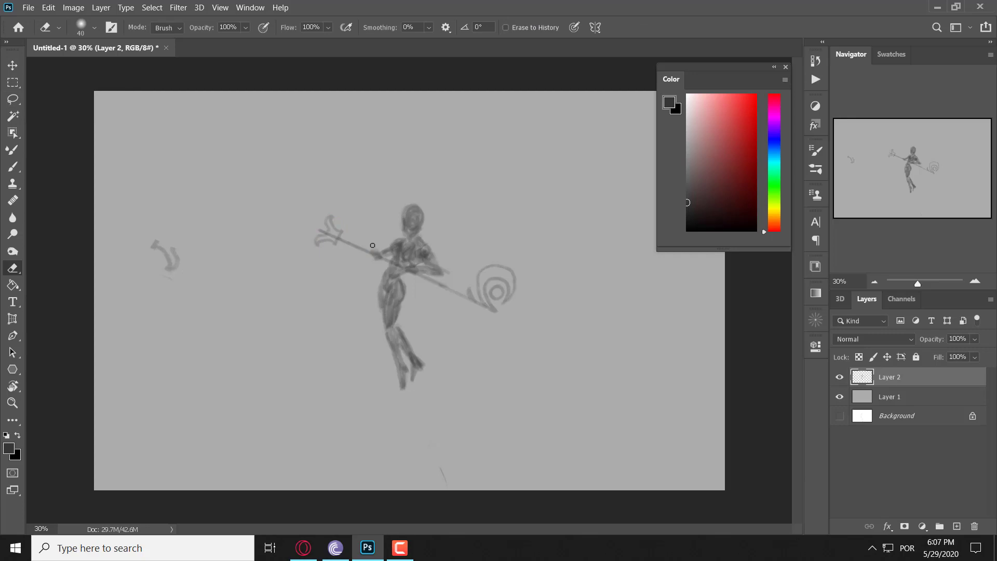
{"action": "mouse_move", "coordinate": [175, 244]}
{"action": "left_mouse_down"}
{"action": "mouse_move", "coordinate": [181, 268]}
{"action": "mouse_move", "coordinate": [172, 281]}
{"action": "mouse_move", "coordinate": [161, 265]}
{"action": "mouse_move", "coordinate": [190, 297]}
{"action": "left_mouse_up"}
Step: Paint a darker rounded tip between the two hooks at the staff's upper end with the 25 px brush
{"action": "key", "text": "b"}
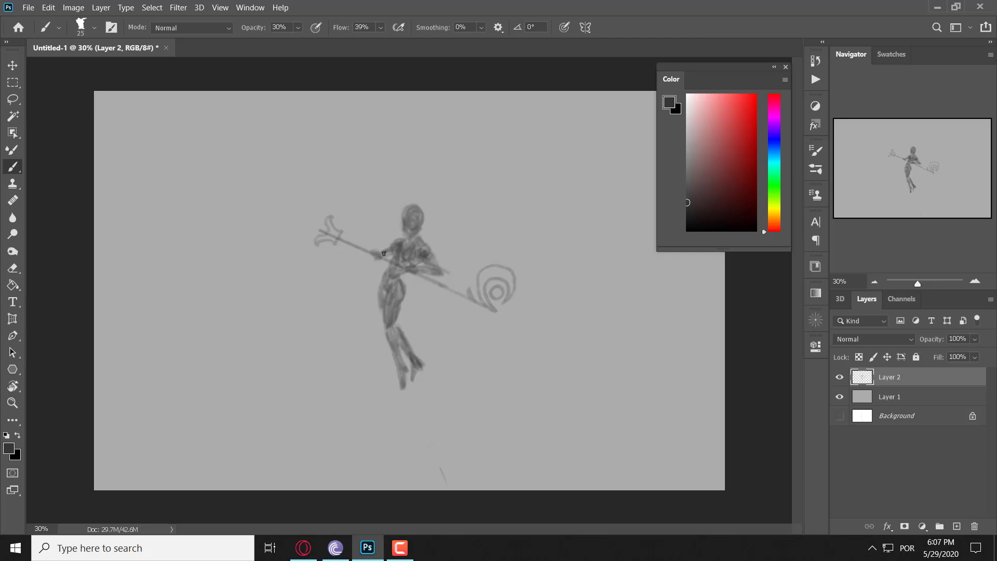
{"action": "left_click_drag", "start_coordinate": [318, 230], "coordinate": [321, 234]}
{"action": "right_click", "coordinate": [321, 234]}
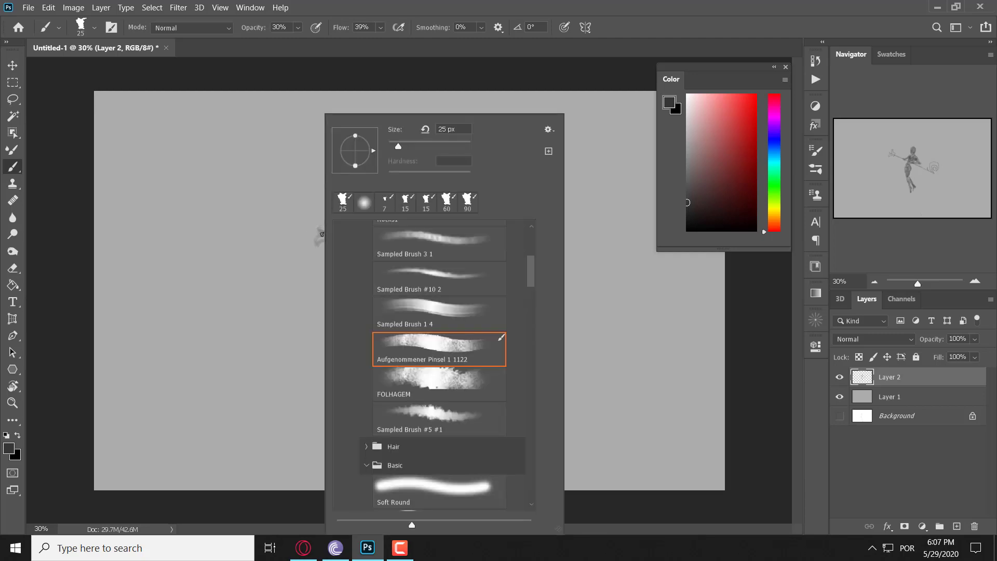
{"action": "key", "text": "Escape"}
{"action": "left_click_drag", "start_coordinate": [321, 234], "coordinate": [327, 236]}
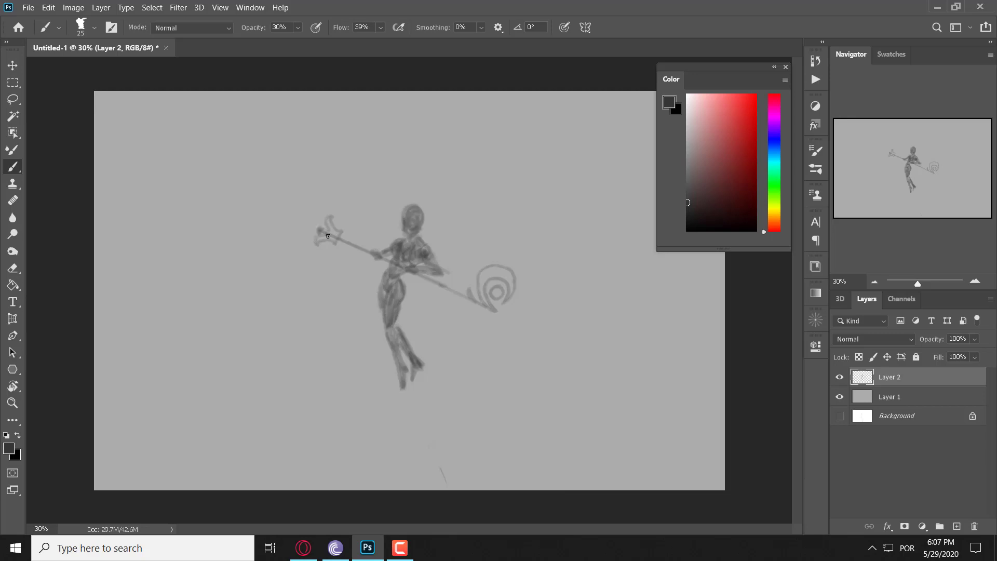
Step: Thicken and darken the staff's shaft with straight 60 px brush strokes along its length, and reinforce the hand gripping it
{"action": "key", "text": "bracketright"}
{"action": "key", "text": "bracketright"}
{"action": "key", "text": "shift"}
{"action": "left_click_drag", "start_coordinate": [318, 224], "coordinate": [325, 229]}
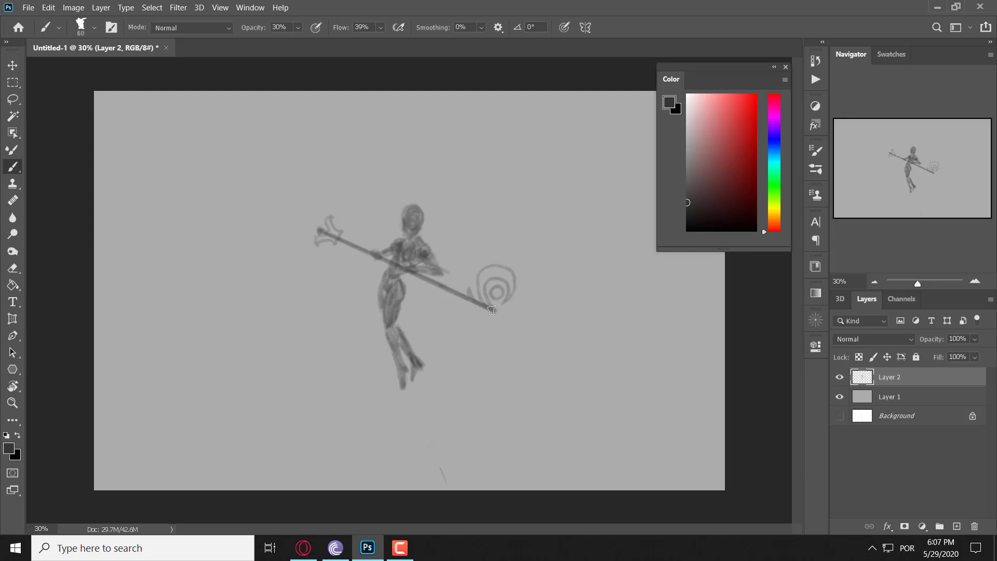
{"action": "left_click", "coordinate": [383, 265], "text": "shift"}
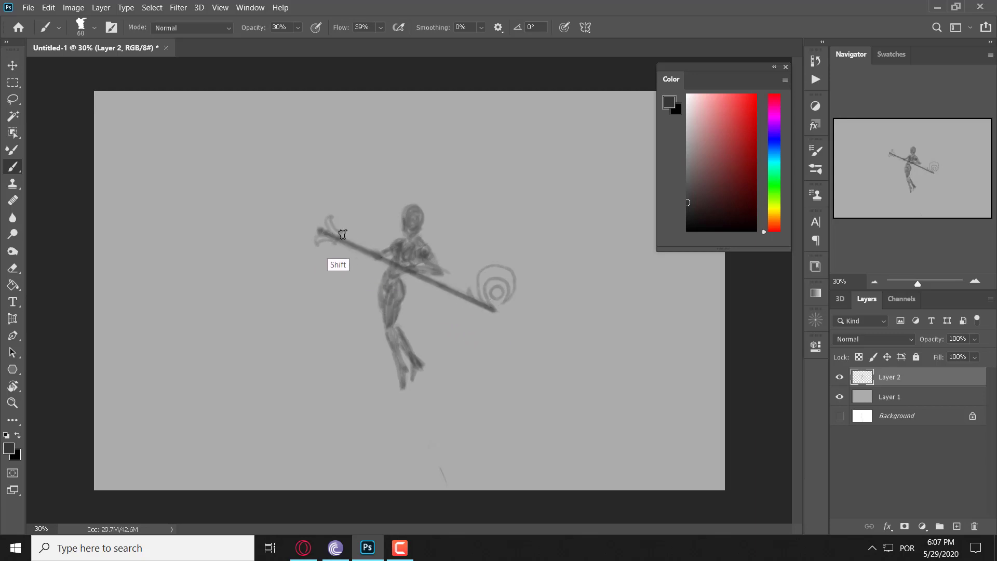
{"action": "left_click", "coordinate": [322, 232], "text": "shift"}
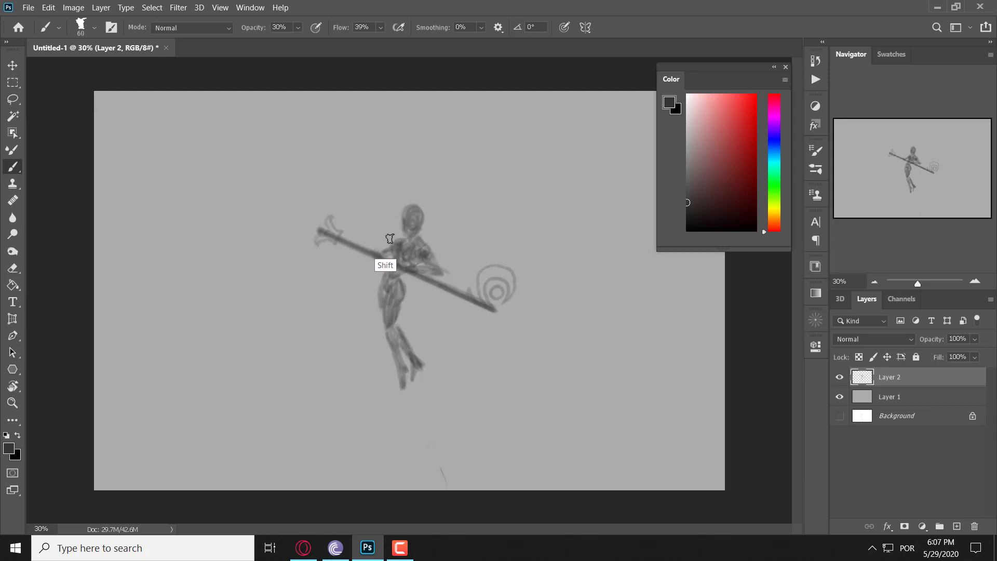
{"action": "left_click_drag", "start_coordinate": [396, 291], "coordinate": [378, 257]}
Step: Sketch flowing hair strands rising and curving outward from the head with a 15 px brush
{"action": "key", "text": "bracketleft"}
{"action": "key", "text": "bracketleft"}
{"action": "key", "text": "bracketleft"}
{"action": "key", "text": "bracketleft"}
{"action": "key", "text": "bracketleft"}
{"action": "scroll", "coordinate": [399, 233], "scroll_direction": "up", "scroll_amount": 5}
{"action": "scroll", "coordinate": [435, 228], "scroll_direction": "down", "scroll_amount": 1}
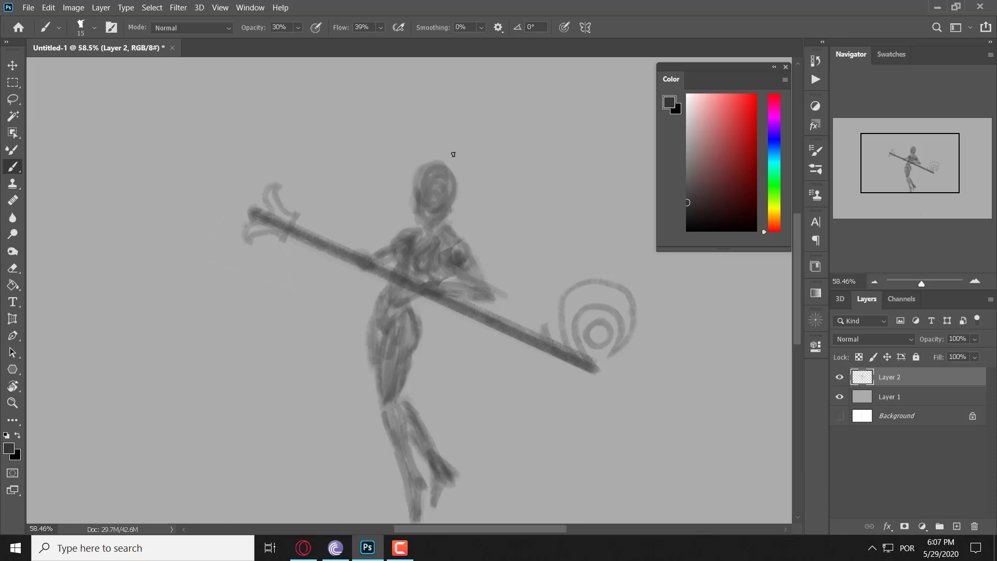
{"action": "left_click_drag", "start_coordinate": [453, 154], "coordinate": [487, 110]}
{"action": "mouse_move", "coordinate": [502, 208]}
{"action": "left_mouse_down"}
{"action": "mouse_move", "coordinate": [553, 139]}
{"action": "mouse_move", "coordinate": [541, 116]}
{"action": "left_mouse_up"}
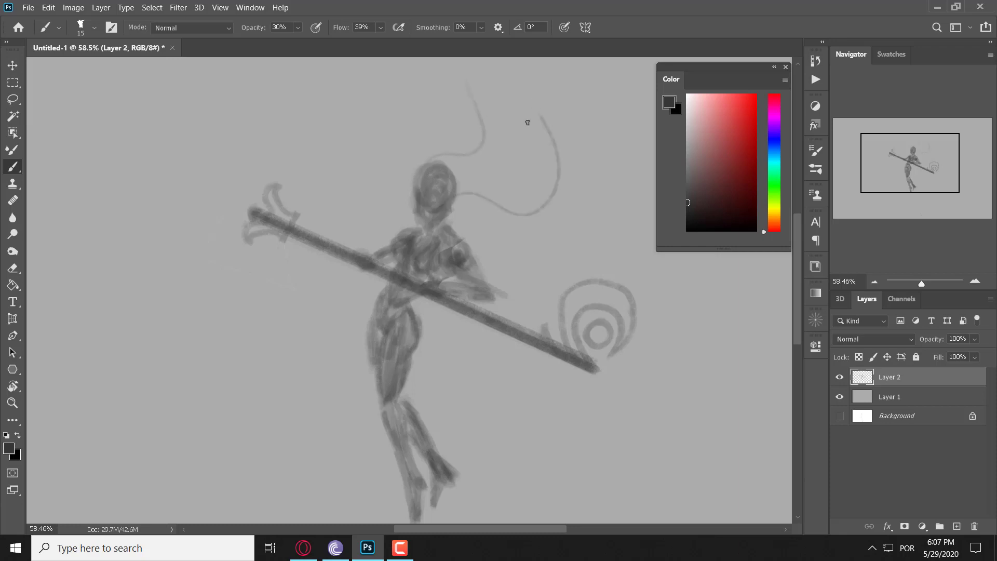
{"action": "left_click_drag", "start_coordinate": [433, 152], "coordinate": [428, 104]}
{"action": "mouse_move", "coordinate": [459, 144]}
{"action": "left_mouse_down"}
{"action": "mouse_move", "coordinate": [454, 100]}
{"action": "mouse_move", "coordinate": [472, 155]}
{"action": "mouse_move", "coordinate": [459, 129]}
{"action": "left_mouse_up"}
Step: Undo the last hair strand and redraw it as fine curved lines rising above the head
{"action": "key", "text": "z"}
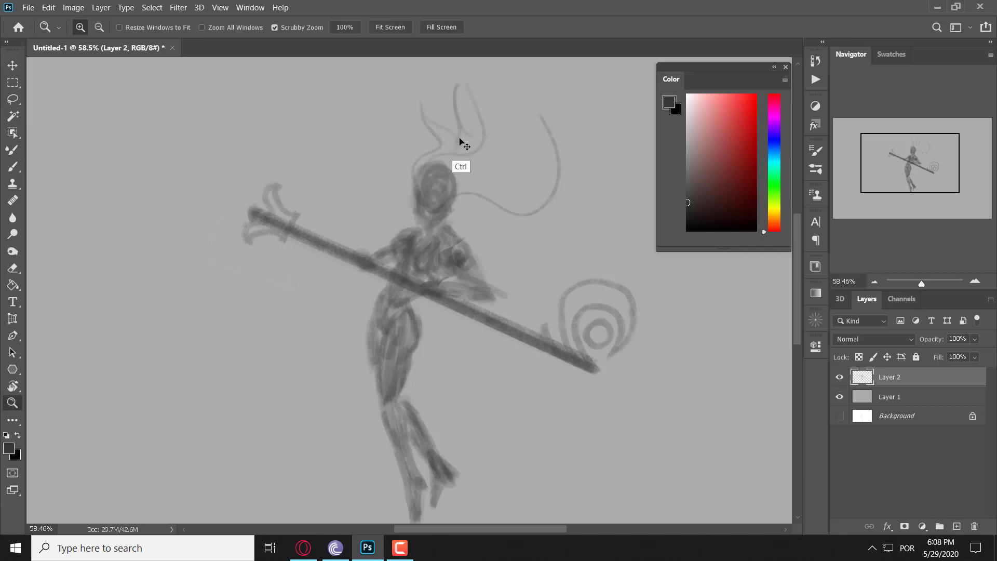
{"action": "key", "text": "ctrl+z"}
{"action": "left_click", "coordinate": [460, 149]}
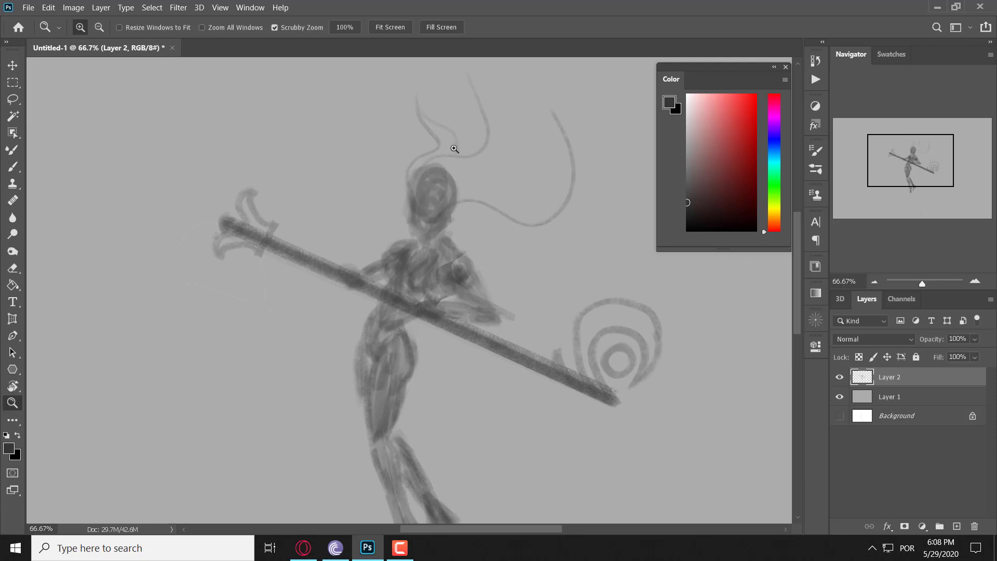
{"action": "key", "text": "b"}
{"action": "left_click_drag", "start_coordinate": [461, 135], "coordinate": [452, 77]}
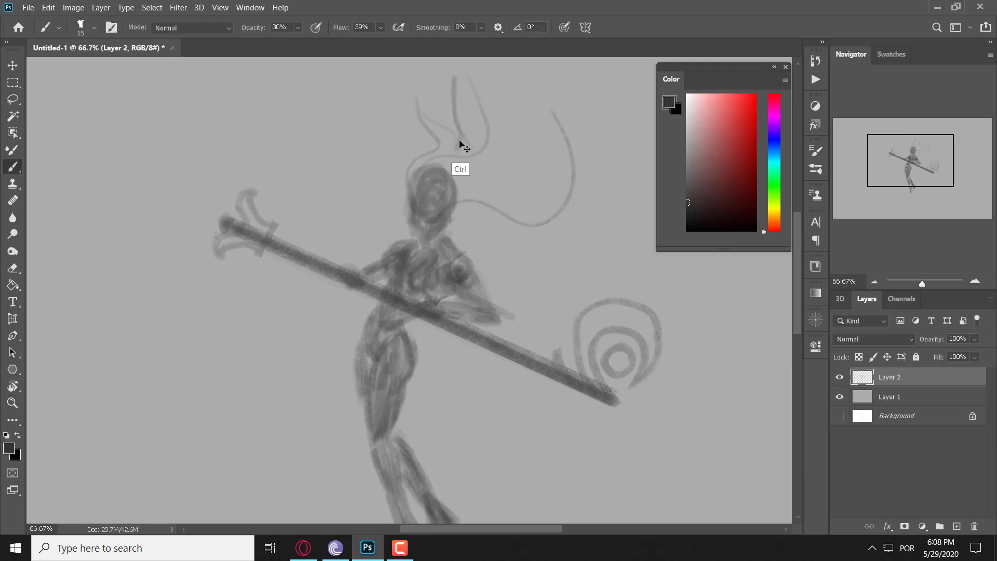
{"action": "key", "text": "ctrl+z"}
{"action": "left_click_drag", "start_coordinate": [459, 132], "coordinate": [451, 77]}
{"action": "mouse_move", "coordinate": [470, 140]}
{"action": "left_mouse_down"}
{"action": "mouse_move", "coordinate": [469, 117]}
{"action": "mouse_move", "coordinate": [461, 151]}
{"action": "left_mouse_up"}
Step: Add wavy strands on the other side of the head and short strokes for the hair tips up to the outer curve
{"action": "left_click_drag", "start_coordinate": [405, 187], "coordinate": [379, 102]}
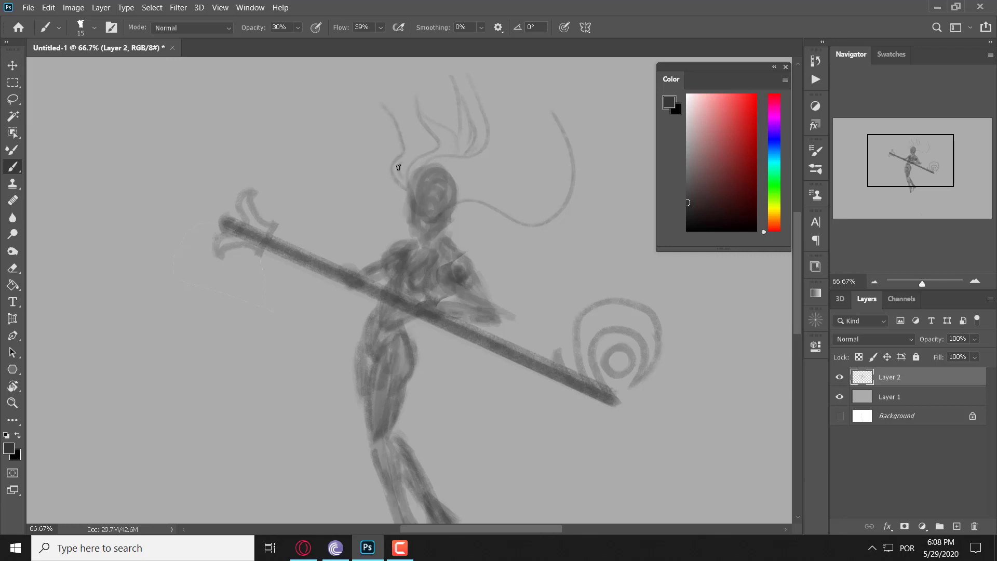
{"action": "left_click_drag", "start_coordinate": [409, 153], "coordinate": [400, 127]}
{"action": "mouse_move", "coordinate": [470, 75]}
{"action": "left_mouse_down"}
{"action": "mouse_move", "coordinate": [493, 119]}
{"action": "mouse_move", "coordinate": [501, 96]}
{"action": "mouse_move", "coordinate": [525, 115]}
{"action": "left_mouse_up"}
{"action": "mouse_move", "coordinate": [513, 70]}
{"action": "left_mouse_down"}
{"action": "mouse_move", "coordinate": [548, 130]}
{"action": "mouse_move", "coordinate": [555, 115]}
{"action": "left_mouse_up"}
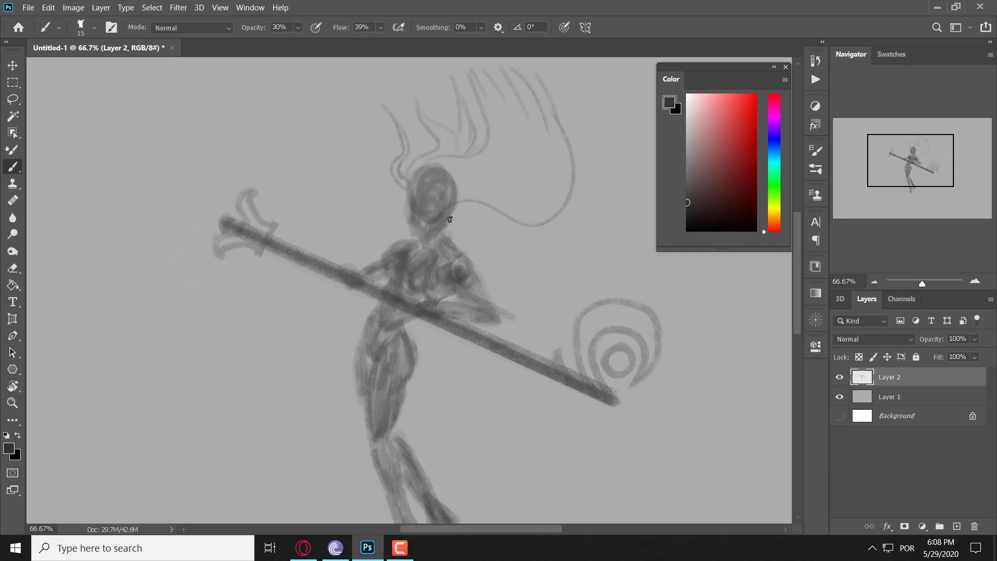
Step: Try to add inner strands within the hair's large outer curve
{"action": "left_click_drag", "start_coordinate": [494, 187], "coordinate": [501, 156]}
{"action": "key", "text": "ctrl"}
{"action": "left_click_drag", "start_coordinate": [481, 124], "coordinate": [465, 186]}
{"action": "key", "text": "ctrl+z"}
Step: Clean up the figure's jaw and neck outline with a progressively smaller Eraser
{"action": "key", "text": "e"}
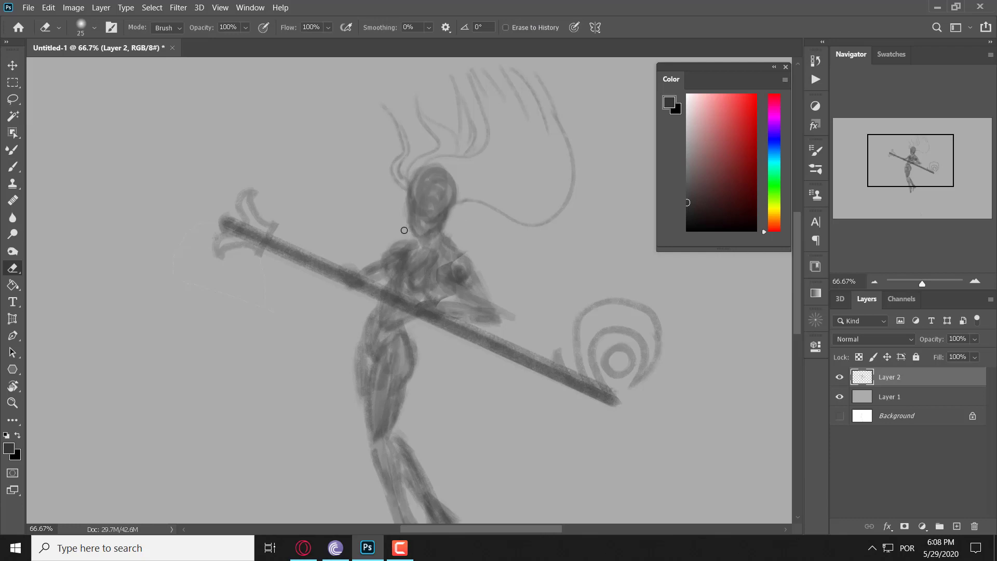
{"action": "key", "text": "bracketleft"}
{"action": "key", "text": "bracketleft"}
{"action": "key", "text": "bracketleft"}
Step: On Layer 1, sample the canvas grey and paint over the faint stray marks below the staff's upper end with a 35 px brush
{"action": "key", "text": "b"}
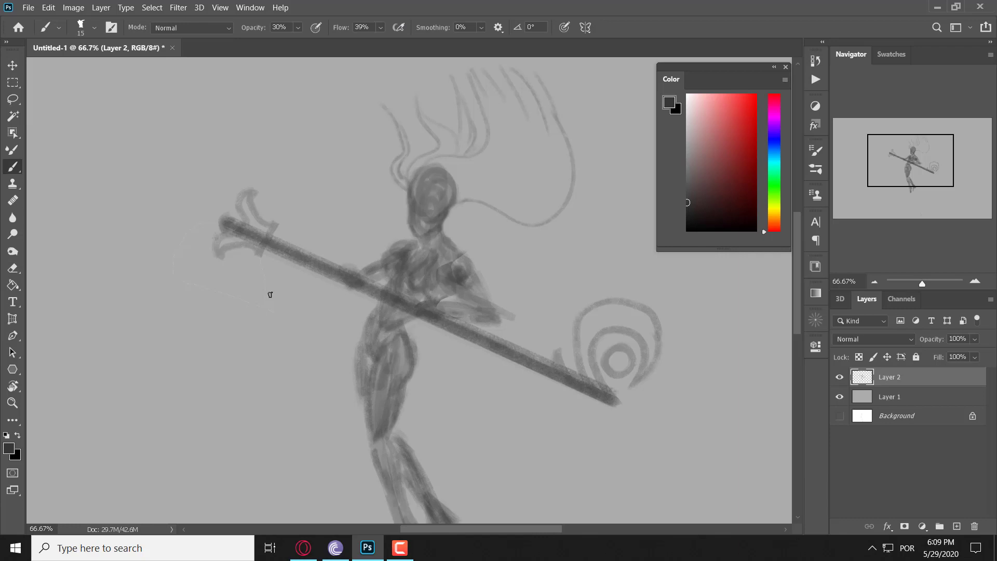
{"action": "left_click", "coordinate": [879, 399]}
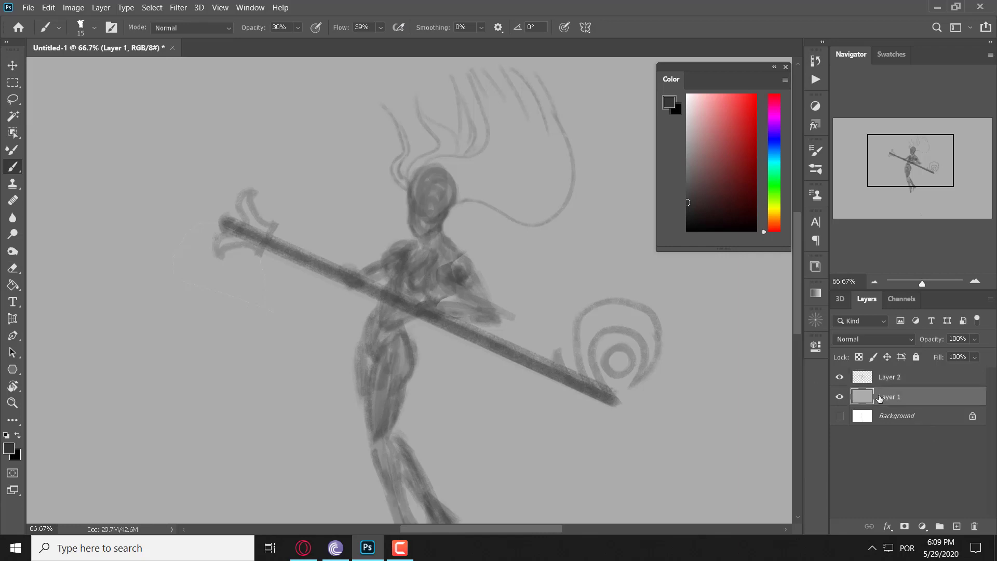
{"action": "left_click", "coordinate": [278, 345], "text": "alt"}
{"action": "key", "text": "bracketright"}
{"action": "key", "text": "bracketright"}
{"action": "key", "text": "bracketright"}
{"action": "key", "text": "bracketright"}
{"action": "key", "text": "bracketright"}
{"action": "mouse_move", "coordinate": [251, 285]}
{"action": "left_mouse_down"}
{"action": "mouse_move", "coordinate": [216, 223]}
{"action": "mouse_move", "coordinate": [196, 229]}
{"action": "mouse_move", "coordinate": [183, 252]}
{"action": "mouse_move", "coordinate": [183, 228]}
{"action": "left_mouse_up"}
Step: On Layer 2, clean up the forearm's stray tip and erase excess paint where the ring ornament meets the staff's lower end
{"action": "left_click", "coordinate": [920, 380]}
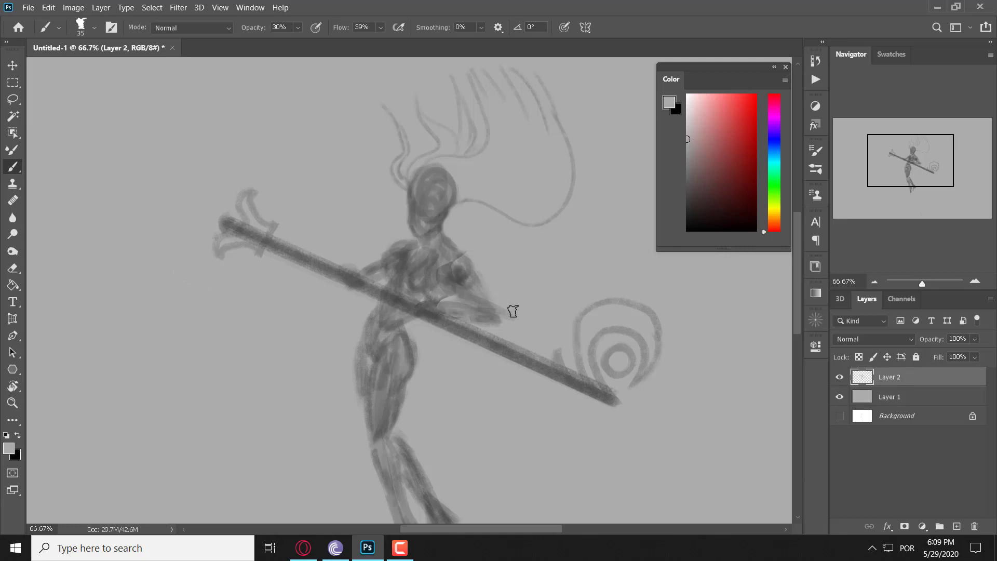
{"action": "scroll", "coordinate": [505, 279], "scroll_direction": "down", "scroll_amount": 3}
{"action": "scroll", "coordinate": [502, 264], "scroll_direction": "up", "scroll_amount": 3}
{"action": "key", "text": "e"}
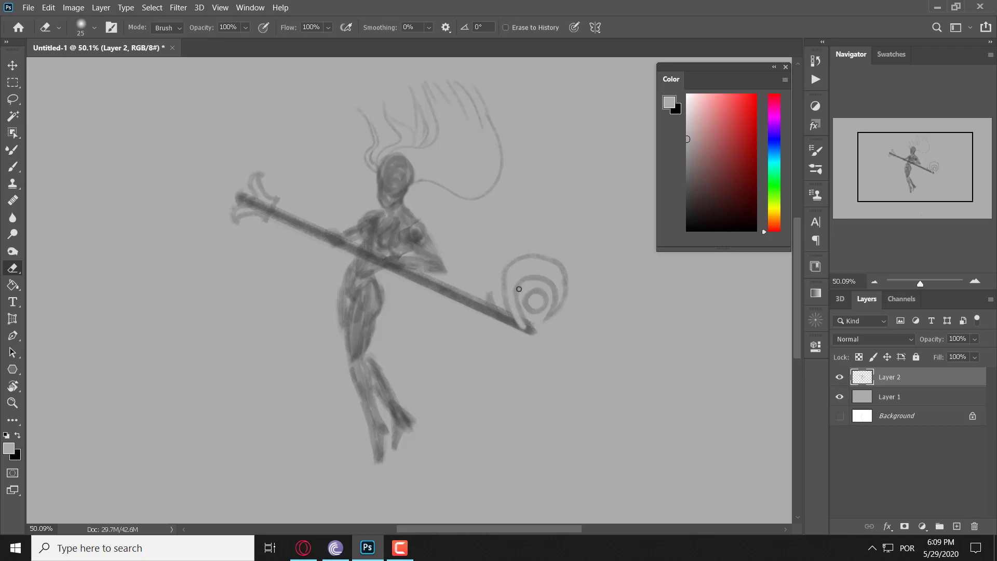
{"action": "left_click_drag", "start_coordinate": [520, 324], "coordinate": [516, 316]}
{"action": "key", "text": "b"}
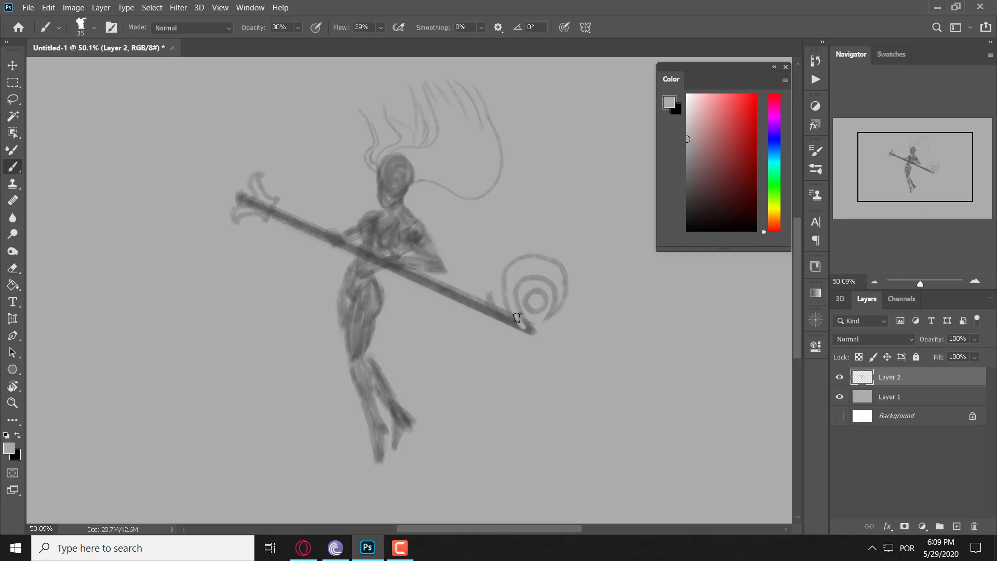
Step: Sample the staff's dark grey and shade the crescent ornament and its inner disc at the staff's lower end with a 20 px brush
{"action": "key", "text": "bracketright"}
{"action": "key", "text": "bracketleft"}
{"action": "key", "text": "bracketleft"}
{"action": "key", "text": "bracketleft"}
{"action": "left_click", "coordinate": [517, 317], "text": "alt"}
{"action": "mouse_move", "coordinate": [509, 286]}
{"action": "left_mouse_down"}
{"action": "mouse_move", "coordinate": [519, 314]}
{"action": "mouse_move", "coordinate": [510, 286]}
{"action": "mouse_move", "coordinate": [514, 299]}
{"action": "mouse_move", "coordinate": [526, 267]}
{"action": "mouse_move", "coordinate": [510, 270]}
{"action": "mouse_move", "coordinate": [520, 291]}
{"action": "mouse_move", "coordinate": [533, 266]}
{"action": "mouse_move", "coordinate": [511, 275]}
{"action": "mouse_move", "coordinate": [517, 292]}
{"action": "mouse_move", "coordinate": [539, 280]}
{"action": "mouse_move", "coordinate": [512, 290]}
{"action": "mouse_move", "coordinate": [539, 264]}
{"action": "mouse_move", "coordinate": [514, 276]}
{"action": "mouse_move", "coordinate": [523, 281]}
{"action": "mouse_move", "coordinate": [549, 264]}
{"action": "mouse_move", "coordinate": [520, 274]}
{"action": "mouse_move", "coordinate": [556, 283]}
{"action": "mouse_move", "coordinate": [519, 279]}
{"action": "mouse_move", "coordinate": [562, 281]}
{"action": "mouse_move", "coordinate": [543, 258]}
{"action": "mouse_move", "coordinate": [557, 298]}
{"action": "mouse_move", "coordinate": [559, 284]}
{"action": "mouse_move", "coordinate": [540, 274]}
{"action": "mouse_move", "coordinate": [561, 286]}
{"action": "left_mouse_up"}
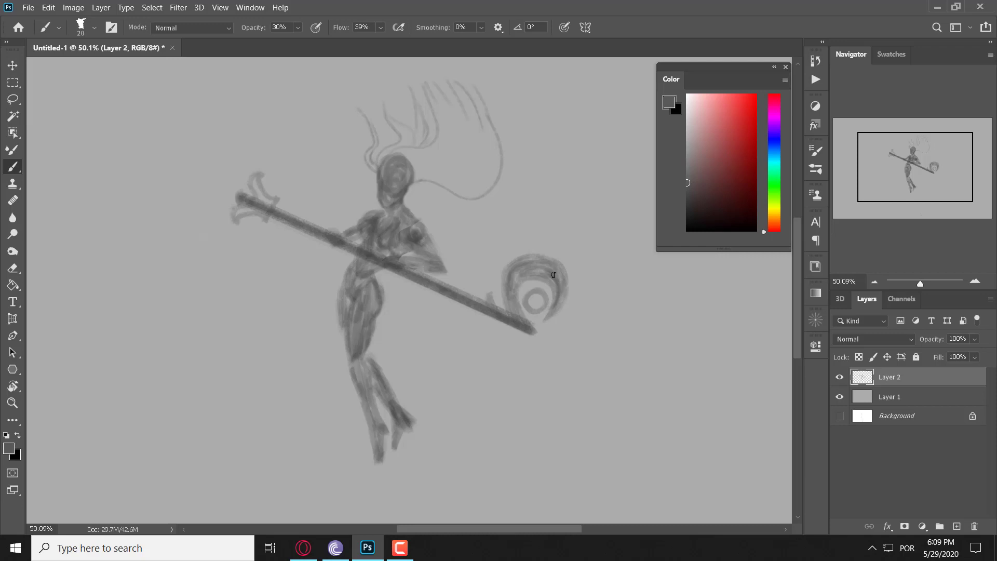
{"action": "mouse_move", "coordinate": [516, 302]}
{"action": "left_mouse_down"}
{"action": "mouse_move", "coordinate": [537, 279]}
{"action": "mouse_move", "coordinate": [547, 287]}
{"action": "mouse_move", "coordinate": [539, 302]}
{"action": "left_mouse_up"}
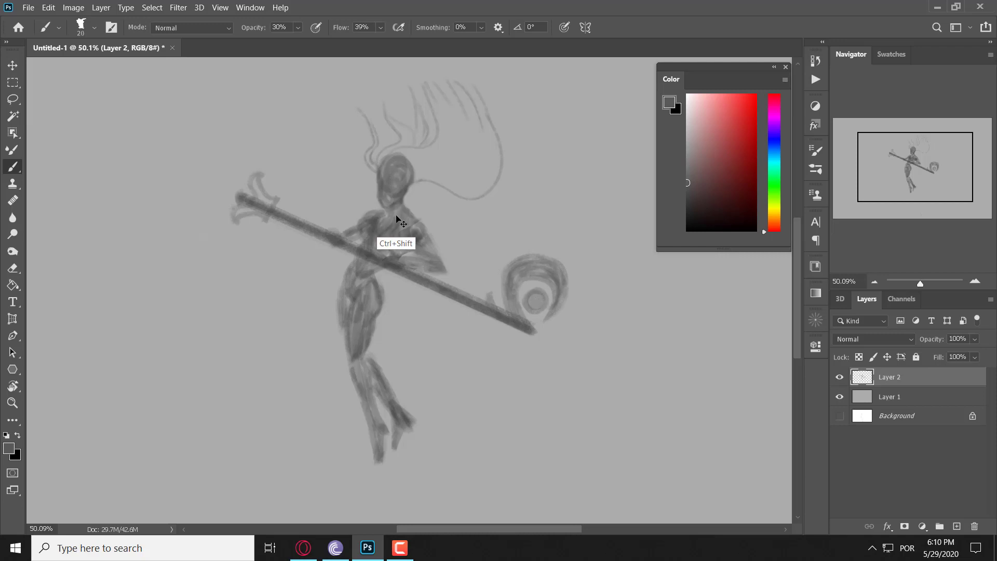
Step: Create Layer 3 and outline an armour piece on the figure's upper arm in darker grey, reducing the brush to 9 px
{"action": "key", "text": "ctrl+shift+n"}
{"action": "key", "text": "Return"}
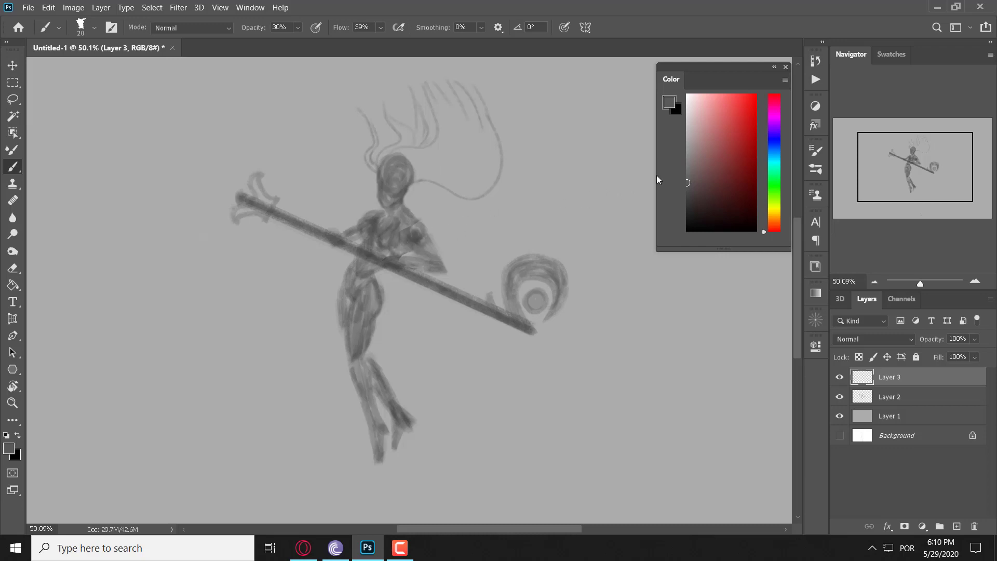
{"action": "left_click", "coordinate": [681, 204]}
{"action": "left_click_drag", "start_coordinate": [409, 231], "coordinate": [420, 245]}
{"action": "key", "text": "bracketleft"}
{"action": "key", "text": "bracketleft"}
{"action": "key", "text": "bracketleft"}
{"action": "left_click_drag", "start_coordinate": [428, 242], "coordinate": [425, 247]}
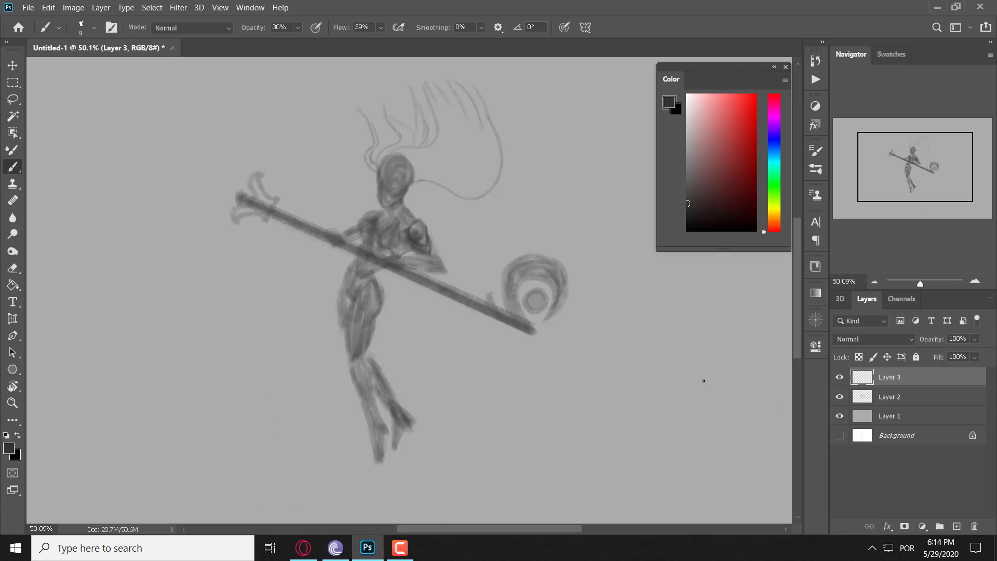
{"action": "left_click", "coordinate": [398, 558]}
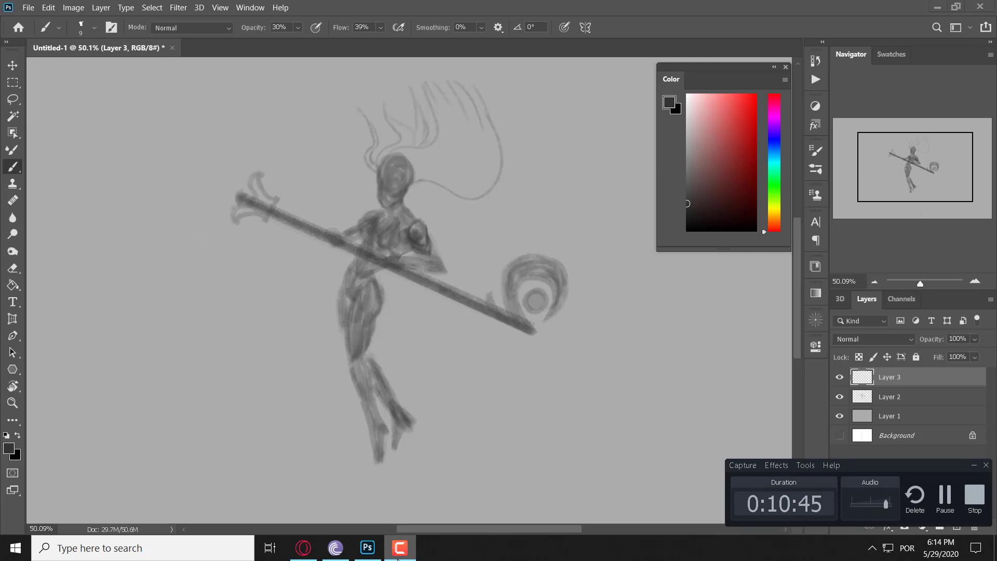
{"action": "left_click", "coordinate": [397, 558]}
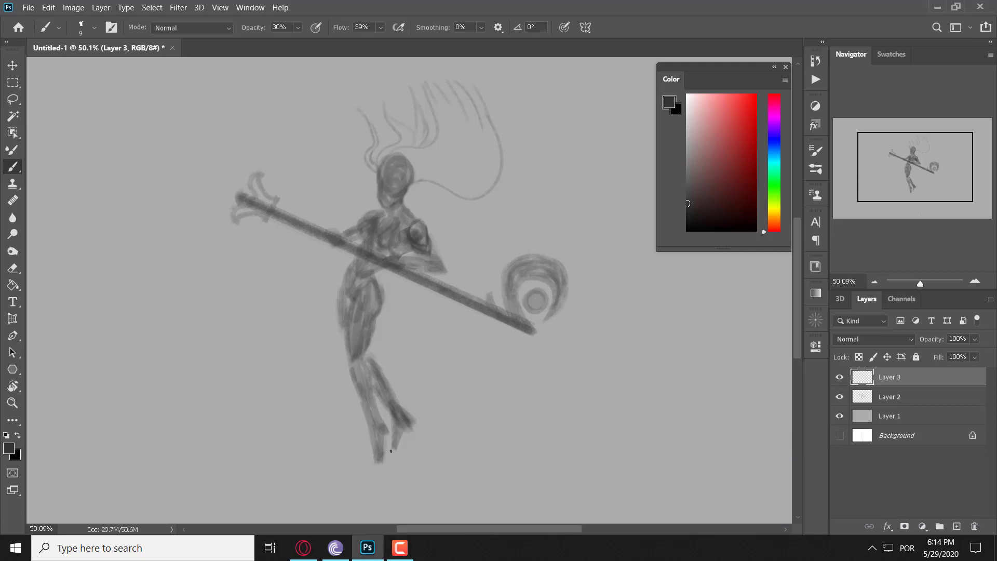
{"action": "mouse_move", "coordinate": [304, 397]}
{"action": "left_mouse_down"}
{"action": "mouse_move", "coordinate": [290, 322]}
{"action": "mouse_move", "coordinate": [335, 299]}
{"action": "left_mouse_up"}
{"action": "key", "text": "ctrl+z"}
{"action": "key", "text": "ctrl+z"}
{"action": "key", "text": "ctrl+z"}
Step: Pick a near-black grey and shade the upper-arm armour down to the elbow, enlarging the brush to 35 px
{"action": "left_click_drag", "start_coordinate": [687, 208], "coordinate": [674, 210]}
{"action": "left_click", "coordinate": [689, 215]}
{"action": "left_click_drag", "start_coordinate": [430, 245], "coordinate": [433, 251]}
{"action": "key", "text": "bracketright"}
{"action": "key", "text": "bracketright"}
{"action": "key", "text": "bracketright"}
{"action": "key", "text": "bracketright"}
{"action": "key", "text": "bracketright"}
{"action": "key", "text": "bracketright"}
{"action": "key", "text": "bracketright"}
{"action": "mouse_move", "coordinate": [415, 238]}
{"action": "left_mouse_down"}
{"action": "mouse_move", "coordinate": [419, 226]}
{"action": "mouse_move", "coordinate": [437, 267]}
{"action": "left_mouse_up"}
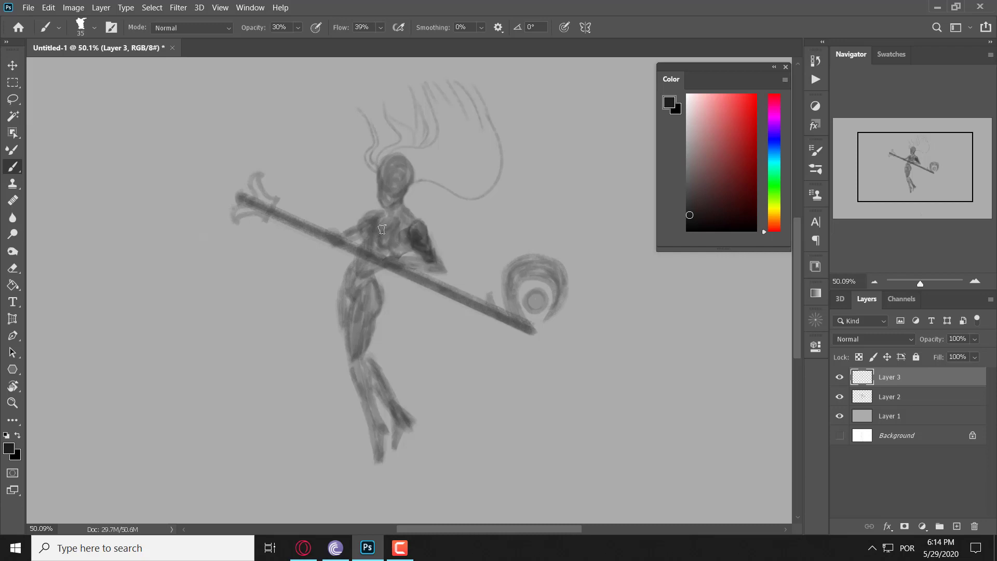
Step: Shade the opposite shoulder and the chest armour in near-black grey, working down to a 20 px brush
{"action": "left_click_drag", "start_coordinate": [381, 229], "coordinate": [368, 220]}
{"action": "key", "text": "bracketleft"}
{"action": "key", "text": "bracketleft"}
{"action": "key", "text": "bracketleft"}
{"action": "left_click_drag", "start_coordinate": [359, 224], "coordinate": [365, 222]}
{"action": "key", "text": "bracketright"}
{"action": "mouse_move", "coordinate": [369, 227]}
{"action": "left_mouse_down"}
{"action": "mouse_move", "coordinate": [377, 234]}
{"action": "mouse_move", "coordinate": [367, 236]}
{"action": "mouse_move", "coordinate": [379, 231]}
{"action": "mouse_move", "coordinate": [396, 251]}
{"action": "left_mouse_up"}
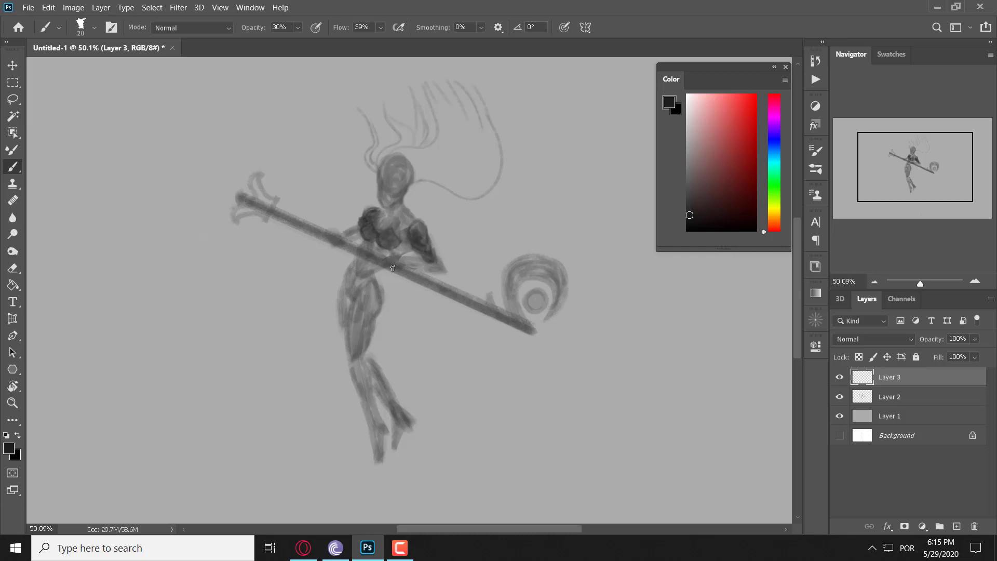
Step: Try to sketch long cloth strands falling from the hips on both sides of the legs
{"action": "key", "text": "bracketleft"}
{"action": "key", "text": "bracketright"}
{"action": "left_click_drag", "start_coordinate": [375, 288], "coordinate": [391, 340]}
{"action": "left_click_drag", "start_coordinate": [375, 301], "coordinate": [407, 400]}
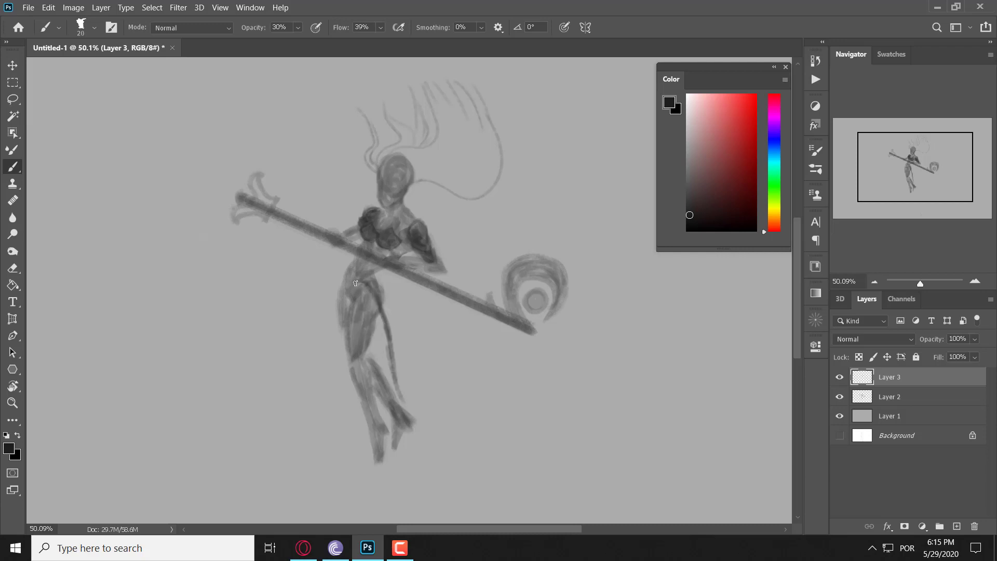
{"action": "mouse_move", "coordinate": [357, 283]}
{"action": "left_mouse_down"}
{"action": "mouse_move", "coordinate": [334, 369]}
{"action": "mouse_move", "coordinate": [341, 356]}
{"action": "mouse_move", "coordinate": [296, 408]}
{"action": "mouse_move", "coordinate": [317, 393]}
{"action": "left_mouse_up"}
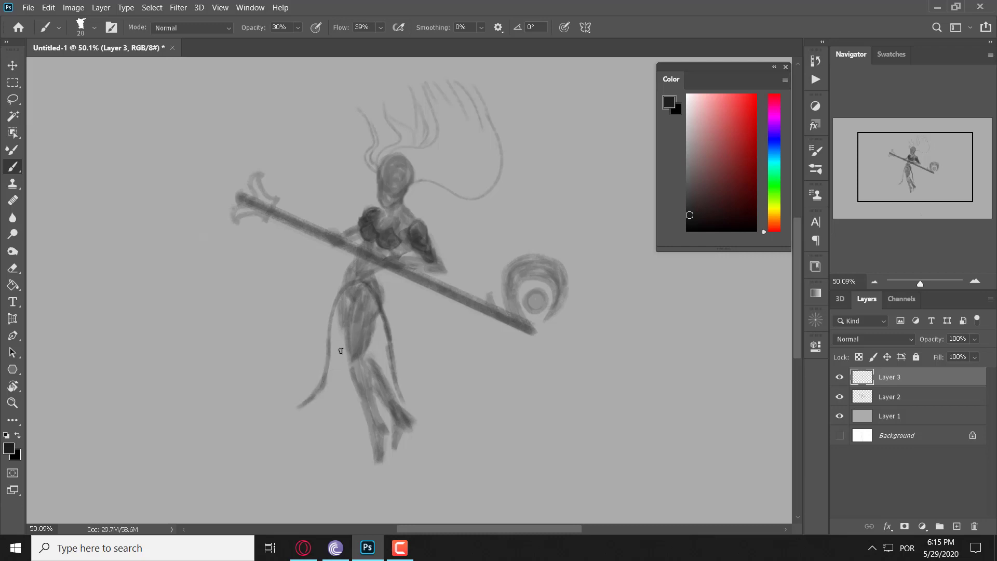
{"action": "key", "text": "ctrl"}
{"action": "key", "text": "ctrl+z"}
{"action": "key", "text": "ctrl+z"}
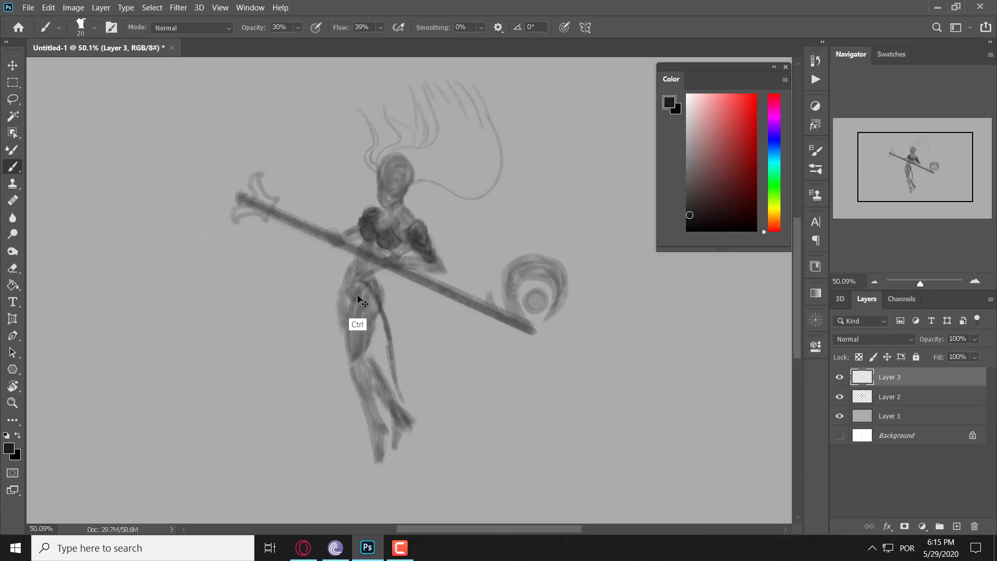
{"action": "key", "text": "ctrl+z"}
{"action": "key", "text": "ctrl+z"}
{"action": "key", "text": "ctrl+z"}
{"action": "key", "text": "ctrl+z"}
{"action": "key", "text": "ctrl+z"}
{"action": "key", "text": "ctrl+z"}
{"action": "key", "text": "ctrl+z"}
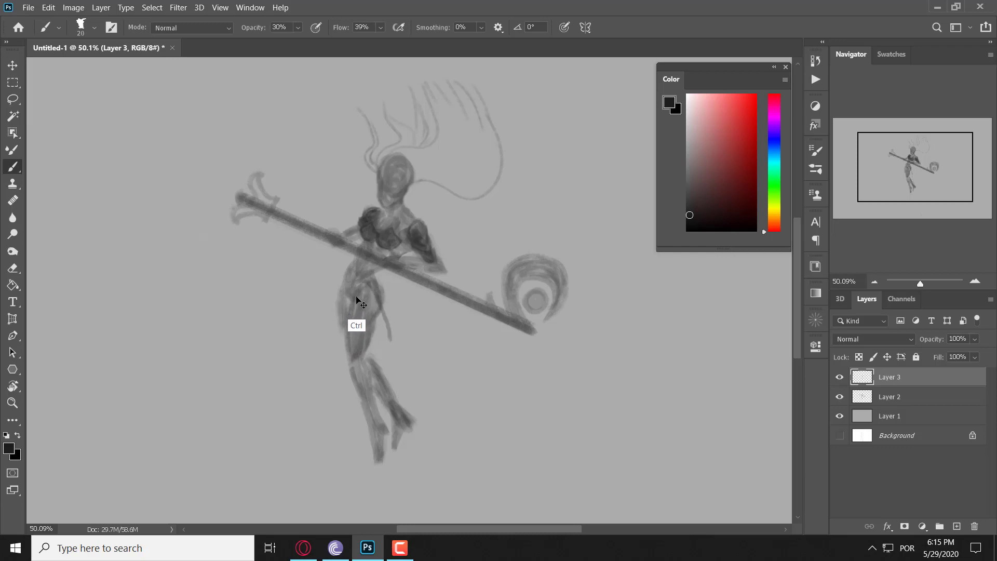
{"action": "left_click_drag", "start_coordinate": [343, 284], "coordinate": [272, 307]}
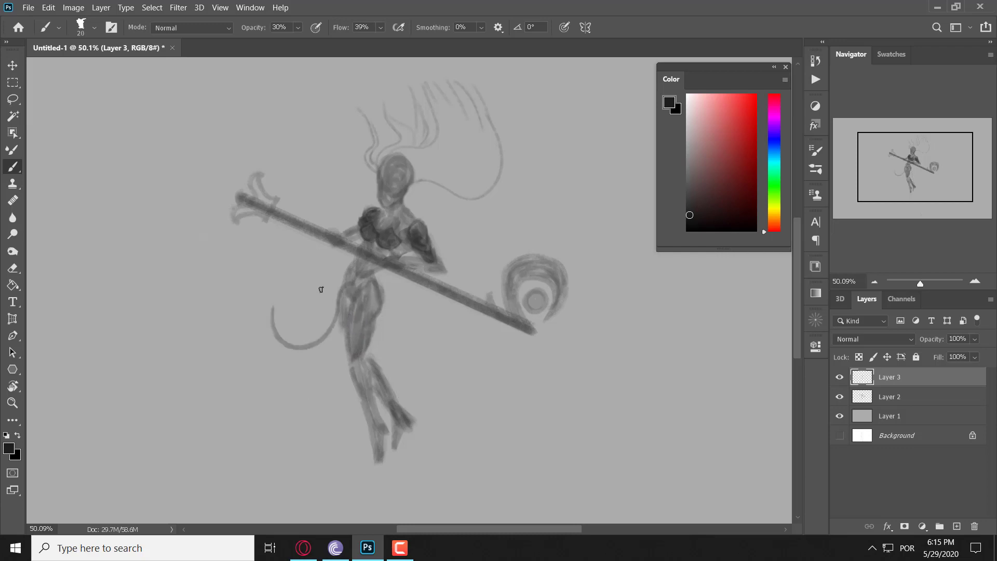
{"action": "key", "text": "ctrl"}
{"action": "key", "text": "ctrl+z"}
Step: Sketch flowing cloth outlines sweeping out from both sides of the hips, with the strip under the staff ending in a point
{"action": "left_click_drag", "start_coordinate": [352, 281], "coordinate": [270, 305]}
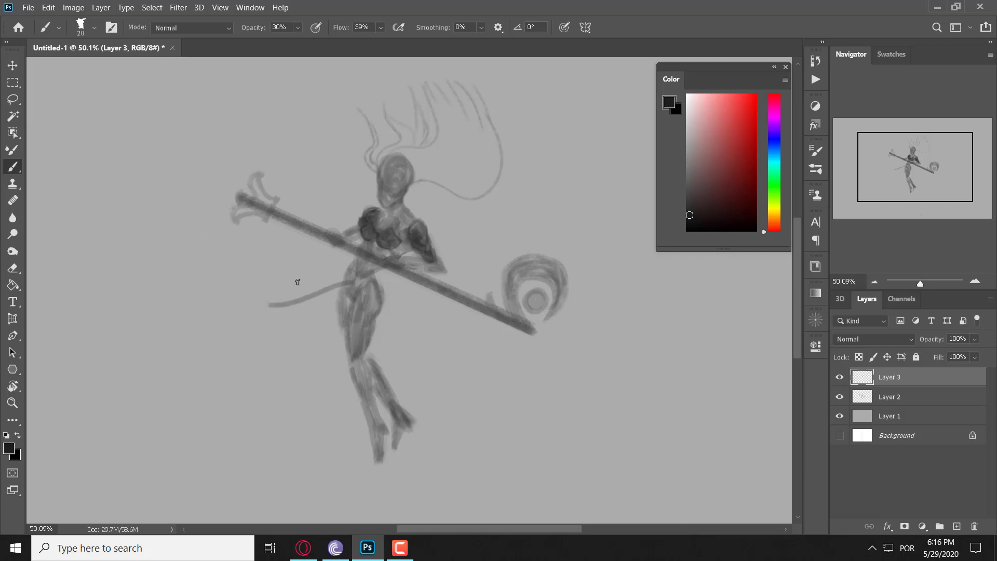
{"action": "left_click_drag", "start_coordinate": [229, 271], "coordinate": [265, 304]}
{"action": "mouse_move", "coordinate": [229, 270]}
{"action": "left_mouse_down"}
{"action": "mouse_move", "coordinate": [246, 296]}
{"action": "mouse_move", "coordinate": [289, 304]}
{"action": "left_mouse_up"}
{"action": "mouse_move", "coordinate": [355, 283]}
{"action": "left_mouse_down"}
{"action": "mouse_move", "coordinate": [401, 323]}
{"action": "mouse_move", "coordinate": [470, 324]}
{"action": "mouse_move", "coordinate": [433, 323]}
{"action": "mouse_move", "coordinate": [352, 284]}
{"action": "mouse_move", "coordinate": [392, 323]}
{"action": "mouse_move", "coordinate": [384, 312]}
{"action": "mouse_move", "coordinate": [461, 330]}
{"action": "mouse_move", "coordinate": [478, 388]}
{"action": "mouse_move", "coordinate": [497, 353]}
{"action": "mouse_move", "coordinate": [485, 369]}
{"action": "mouse_move", "coordinate": [496, 320]}
{"action": "mouse_move", "coordinate": [479, 330]}
{"action": "left_mouse_up"}
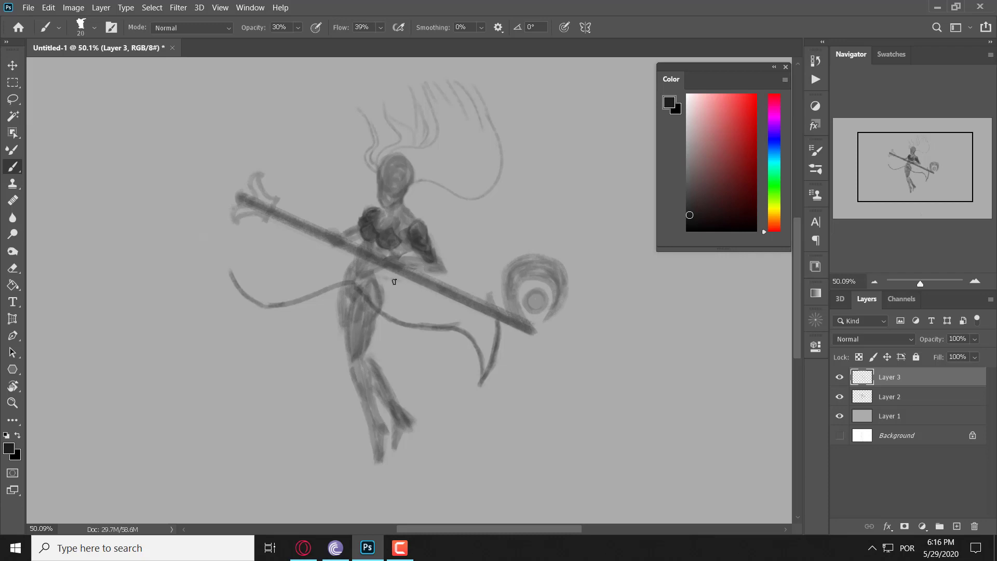
{"action": "left_click_drag", "start_coordinate": [379, 275], "coordinate": [494, 297]}
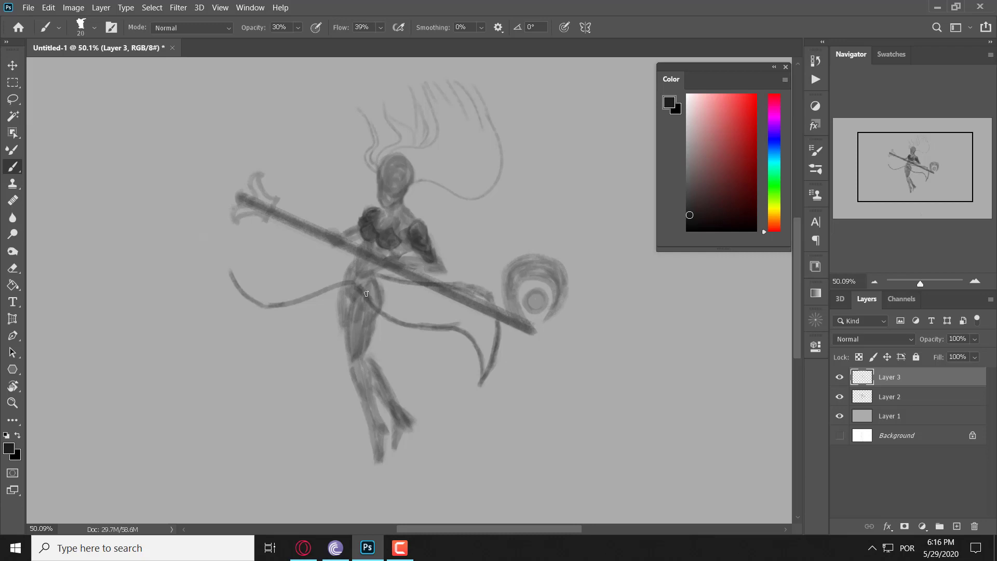
Step: Shade the hip garment dark, close the cloth strip's wavy upper outline behind the figure, and check Layer 3 by toggling its visibility
{"action": "mouse_move", "coordinate": [366, 294]}
{"action": "left_mouse_down"}
{"action": "mouse_move", "coordinate": [370, 283]}
{"action": "mouse_move", "coordinate": [379, 314]}
{"action": "mouse_move", "coordinate": [369, 279]}
{"action": "left_mouse_up"}
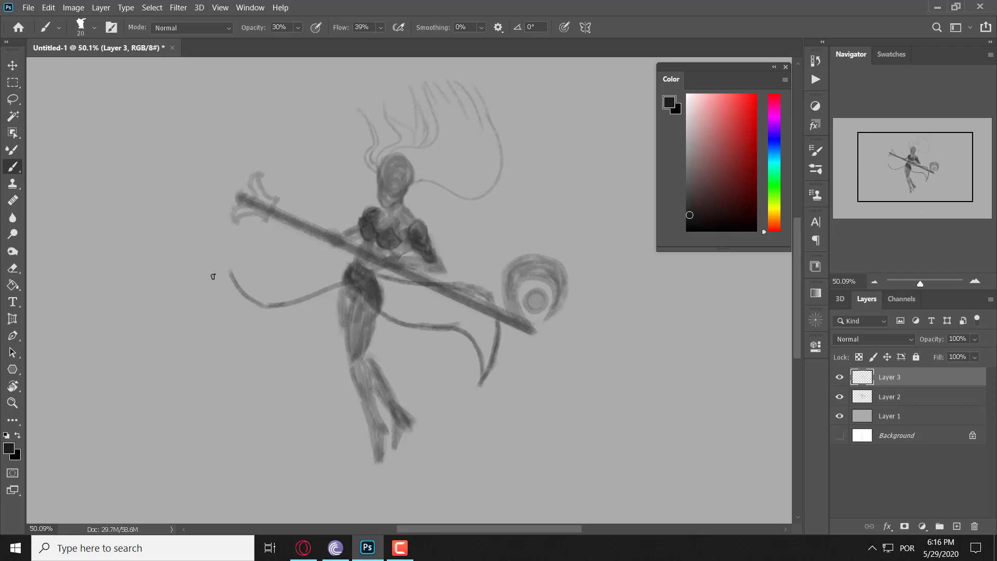
{"action": "mouse_move", "coordinate": [230, 271]}
{"action": "left_mouse_down"}
{"action": "mouse_move", "coordinate": [212, 275]}
{"action": "mouse_move", "coordinate": [237, 277]}
{"action": "mouse_move", "coordinate": [217, 274]}
{"action": "mouse_move", "coordinate": [252, 255]}
{"action": "mouse_move", "coordinate": [349, 266]}
{"action": "mouse_move", "coordinate": [306, 269]}
{"action": "left_mouse_up"}
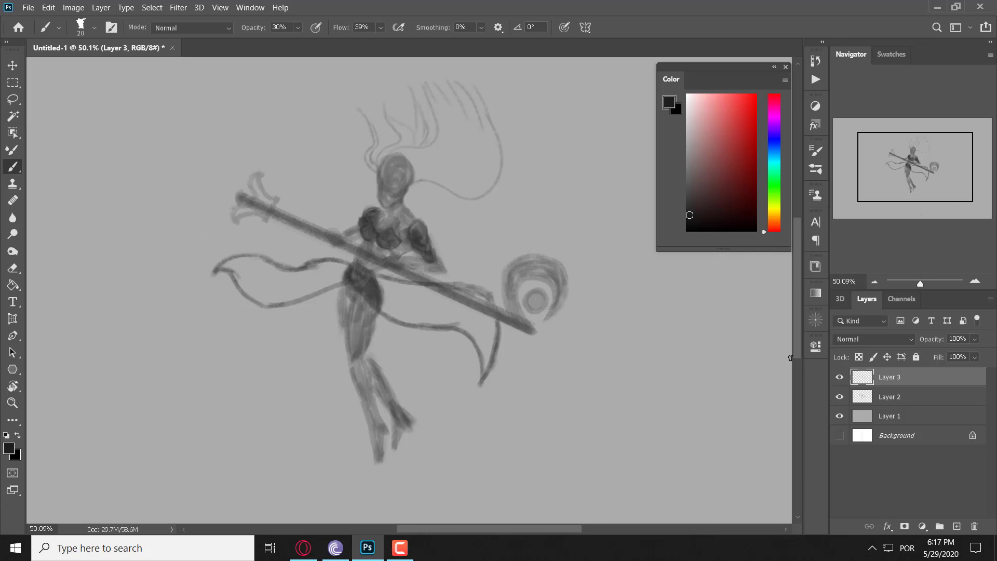
{"action": "left_click", "coordinate": [839, 378]}
{"action": "left_click", "coordinate": [838, 378]}
Step: Paint a dark headband with pointed ornaments across the figure's forehead, using a 10 px brush and a finer 8 px one
{"action": "key", "text": "bracketleft"}
{"action": "scroll", "coordinate": [392, 173], "scroll_direction": "up", "scroll_amount": 5}
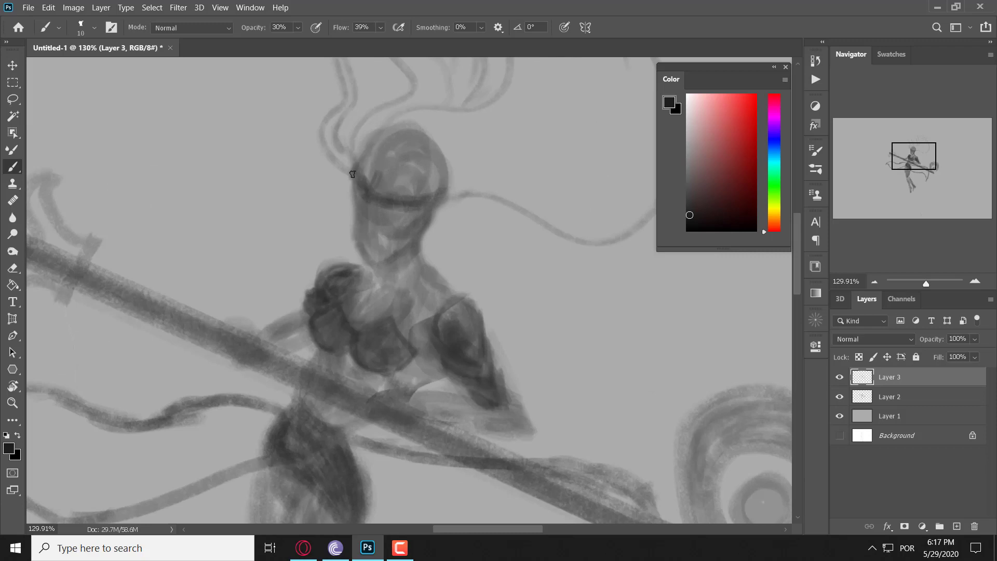
{"action": "mouse_move", "coordinate": [355, 176]}
{"action": "left_mouse_down"}
{"action": "mouse_move", "coordinate": [392, 201]}
{"action": "mouse_move", "coordinate": [369, 190]}
{"action": "mouse_move", "coordinate": [422, 200]}
{"action": "mouse_move", "coordinate": [382, 192]}
{"action": "mouse_move", "coordinate": [384, 206]}
{"action": "mouse_move", "coordinate": [388, 194]}
{"action": "mouse_move", "coordinate": [430, 196]}
{"action": "mouse_move", "coordinate": [389, 199]}
{"action": "mouse_move", "coordinate": [404, 204]}
{"action": "mouse_move", "coordinate": [438, 197]}
{"action": "mouse_move", "coordinate": [409, 205]}
{"action": "mouse_move", "coordinate": [437, 196]}
{"action": "mouse_move", "coordinate": [394, 198]}
{"action": "mouse_move", "coordinate": [378, 182]}
{"action": "mouse_move", "coordinate": [382, 199]}
{"action": "mouse_move", "coordinate": [381, 169]}
{"action": "mouse_move", "coordinate": [379, 193]}
{"action": "mouse_move", "coordinate": [379, 175]}
{"action": "mouse_move", "coordinate": [369, 181]}
{"action": "mouse_move", "coordinate": [380, 172]}
{"action": "mouse_move", "coordinate": [367, 183]}
{"action": "mouse_move", "coordinate": [379, 172]}
{"action": "mouse_move", "coordinate": [383, 198]}
{"action": "left_mouse_up"}
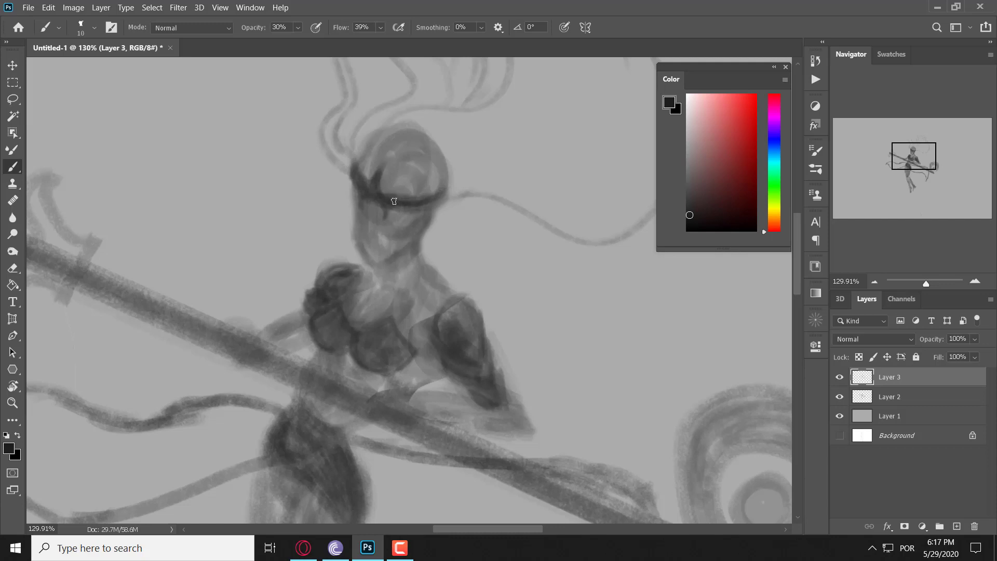
{"action": "key", "text": "ctrl"}
{"action": "key", "text": "ctrl"}
{"action": "key", "text": "bracketleft"}
{"action": "key", "text": "bracketleft"}
{"action": "left_click_drag", "start_coordinate": [383, 174], "coordinate": [402, 203]}
{"action": "left_click_drag", "start_coordinate": [444, 193], "coordinate": [432, 210]}
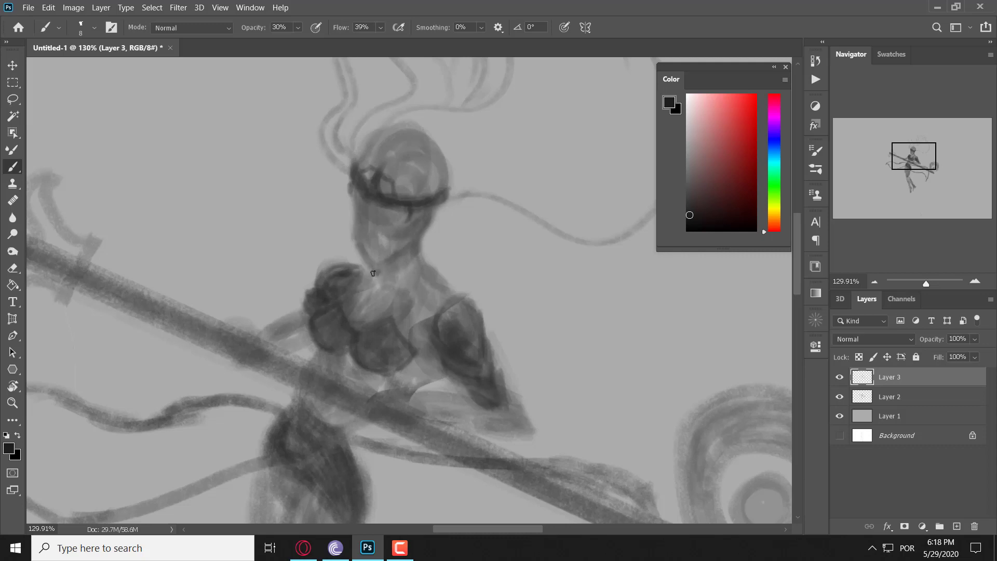
Step: Draw a chain necklace around the neck with a 4 px brush, its loose end floating beside the face with a diamond-shaped pendant
{"action": "key", "text": "ctrl"}
{"action": "left_click_drag", "start_coordinate": [380, 282], "coordinate": [386, 282]}
{"action": "left_click_drag", "start_coordinate": [345, 222], "coordinate": [343, 217]}
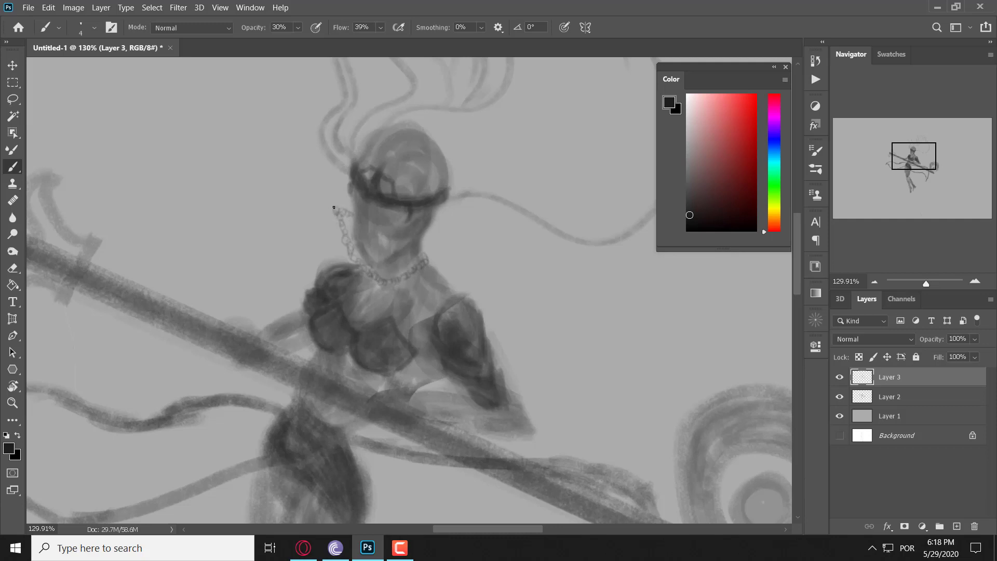
{"action": "left_click_drag", "start_coordinate": [328, 205], "coordinate": [330, 205]}
{"action": "scroll", "coordinate": [310, 202], "scroll_direction": "up", "scroll_amount": 3}
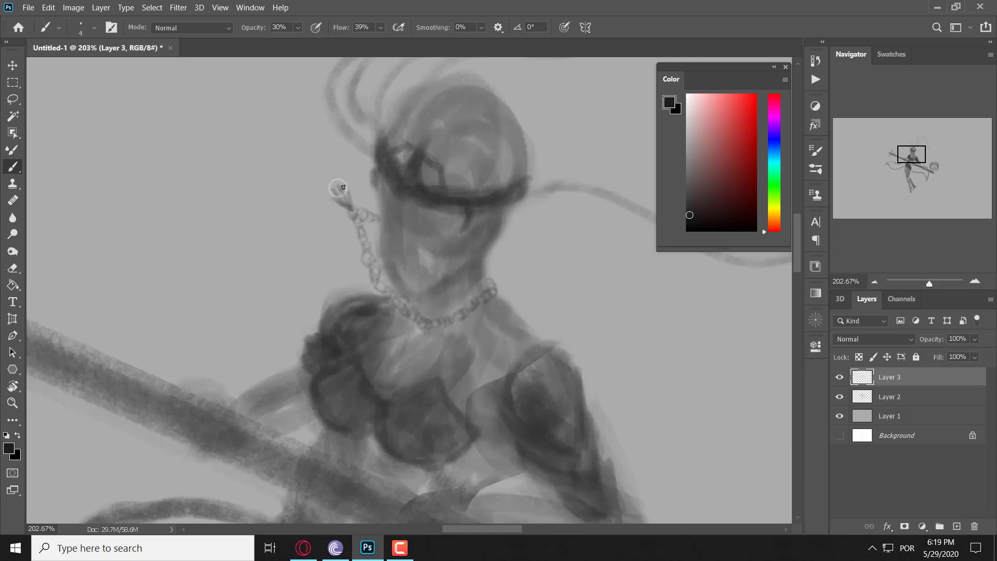
{"action": "left_click_drag", "start_coordinate": [345, 189], "coordinate": [334, 200]}
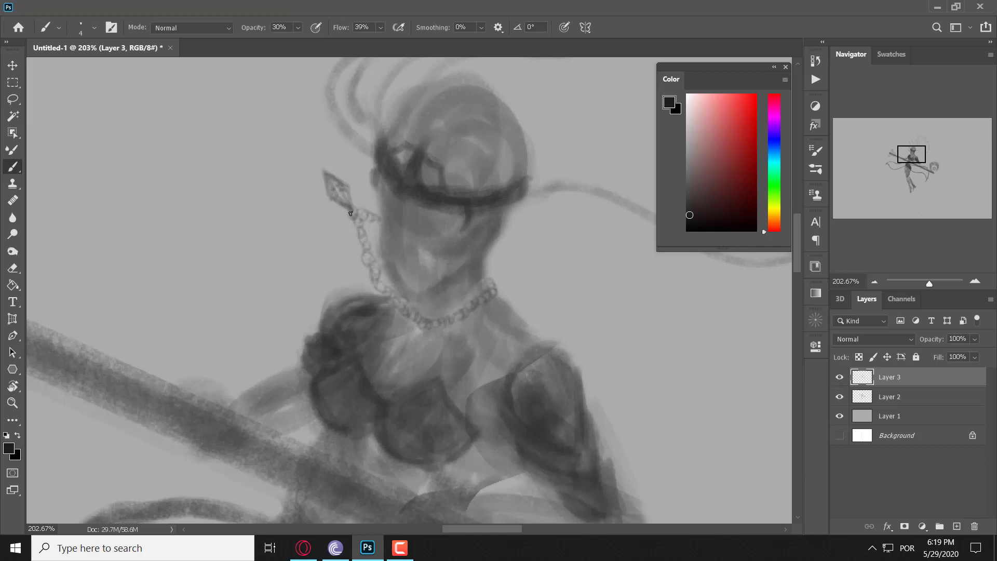
Step: Paint a dark knee guard and V-shaped armour plates down the front leg's shin with a 9 px brush
{"action": "scroll", "coordinate": [339, 202], "scroll_direction": "down", "scroll_amount": 5}
{"action": "scroll", "coordinate": [389, 256], "scroll_direction": "down", "scroll_amount": 2}
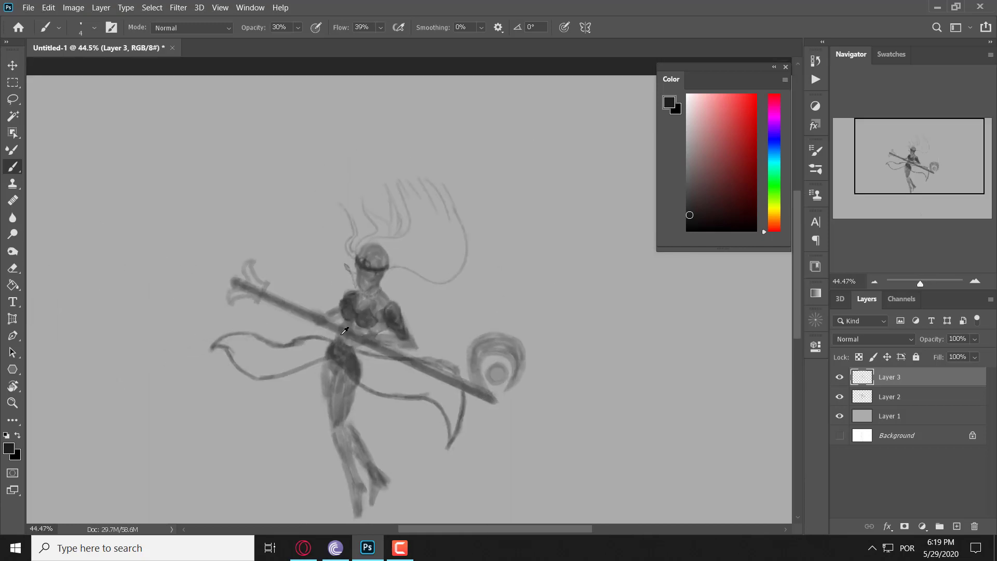
{"action": "scroll", "coordinate": [371, 312], "scroll_direction": "down", "scroll_amount": 3}
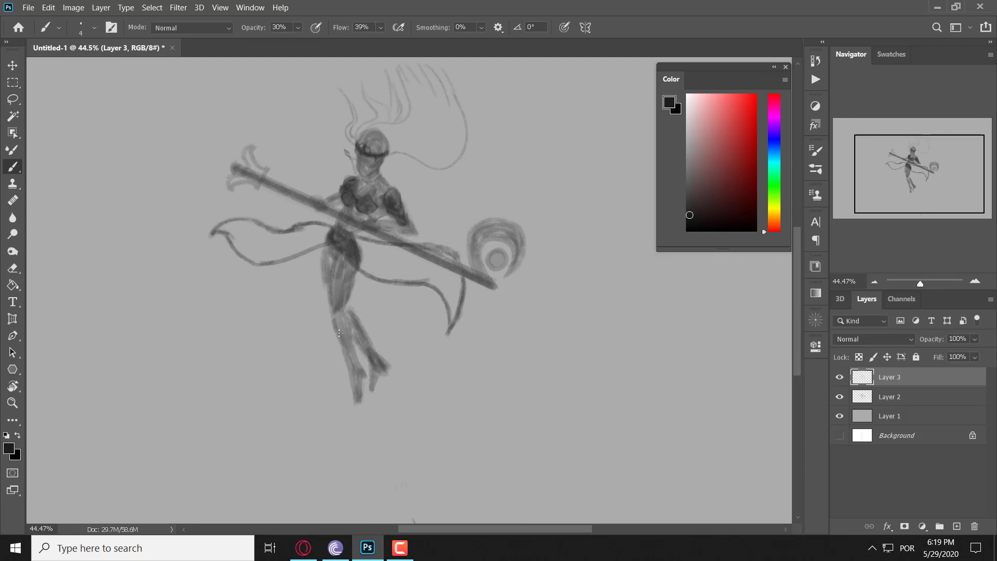
{"action": "scroll", "coordinate": [354, 350], "scroll_direction": "up", "scroll_amount": 4}
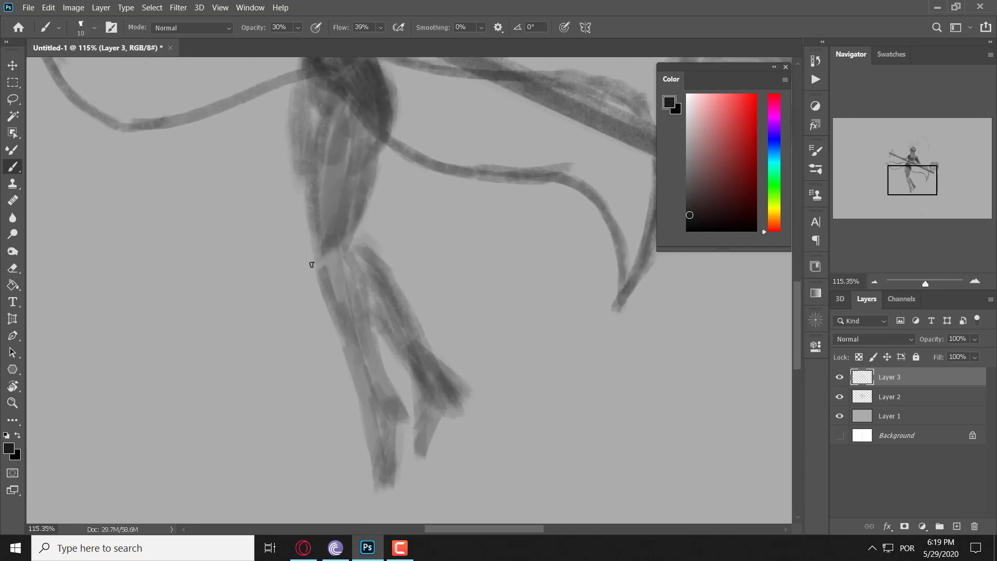
{"action": "key", "text": "bracketright"}
{"action": "key", "text": "bracketright"}
{"action": "key", "text": "bracketright"}
{"action": "key", "text": "bracketright"}
{"action": "mouse_move", "coordinate": [308, 261]}
{"action": "left_mouse_down"}
{"action": "mouse_move", "coordinate": [323, 283]}
{"action": "mouse_move", "coordinate": [312, 270]}
{"action": "mouse_move", "coordinate": [320, 282]}
{"action": "mouse_move", "coordinate": [331, 256]}
{"action": "mouse_move", "coordinate": [323, 281]}
{"action": "mouse_move", "coordinate": [324, 247]}
{"action": "mouse_move", "coordinate": [333, 263]}
{"action": "mouse_move", "coordinate": [307, 261]}
{"action": "mouse_move", "coordinate": [311, 247]}
{"action": "mouse_move", "coordinate": [310, 259]}
{"action": "mouse_move", "coordinate": [324, 251]}
{"action": "mouse_move", "coordinate": [311, 246]}
{"action": "mouse_move", "coordinate": [317, 209]}
{"action": "mouse_move", "coordinate": [327, 254]}
{"action": "mouse_move", "coordinate": [317, 233]}
{"action": "mouse_move", "coordinate": [324, 243]}
{"action": "mouse_move", "coordinate": [310, 263]}
{"action": "mouse_move", "coordinate": [308, 255]}
{"action": "mouse_move", "coordinate": [321, 278]}
{"action": "mouse_move", "coordinate": [315, 241]}
{"action": "mouse_move", "coordinate": [335, 273]}
{"action": "mouse_move", "coordinate": [358, 265]}
{"action": "mouse_move", "coordinate": [313, 241]}
{"action": "mouse_move", "coordinate": [315, 216]}
{"action": "mouse_move", "coordinate": [319, 249]}
{"action": "left_mouse_up"}
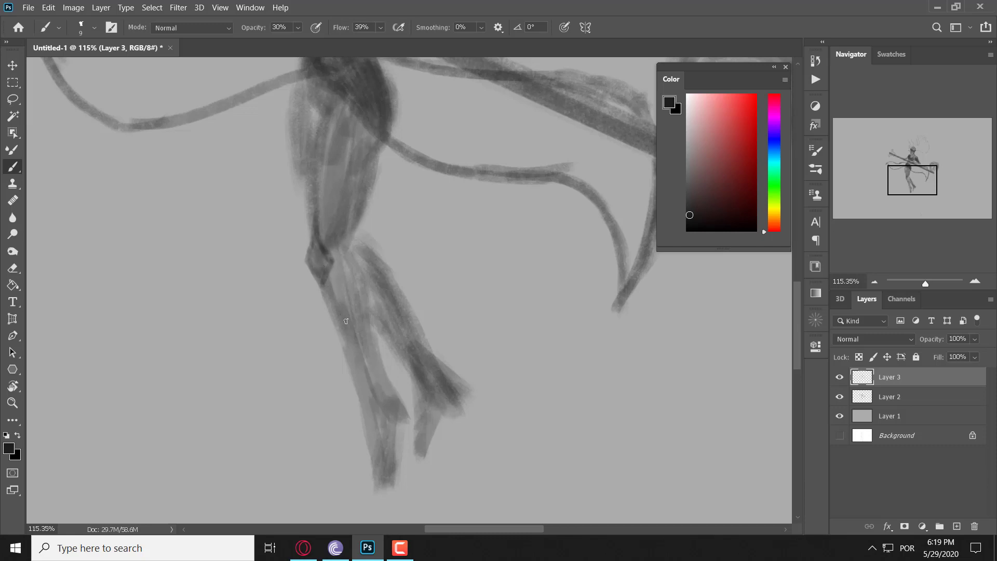
{"action": "mouse_move", "coordinate": [329, 309]}
{"action": "left_mouse_down"}
{"action": "mouse_move", "coordinate": [346, 279]}
{"action": "mouse_move", "coordinate": [326, 311]}
{"action": "mouse_move", "coordinate": [317, 292]}
{"action": "mouse_move", "coordinate": [328, 313]}
{"action": "mouse_move", "coordinate": [318, 290]}
{"action": "mouse_move", "coordinate": [341, 331]}
{"action": "mouse_move", "coordinate": [346, 285]}
{"action": "mouse_move", "coordinate": [347, 318]}
{"action": "mouse_move", "coordinate": [337, 319]}
{"action": "mouse_move", "coordinate": [344, 302]}
{"action": "mouse_move", "coordinate": [335, 323]}
{"action": "mouse_move", "coordinate": [327, 316]}
{"action": "mouse_move", "coordinate": [336, 329]}
{"action": "mouse_move", "coordinate": [329, 313]}
{"action": "mouse_move", "coordinate": [345, 282]}
{"action": "mouse_move", "coordinate": [328, 310]}
{"action": "mouse_move", "coordinate": [333, 326]}
{"action": "mouse_move", "coordinate": [345, 309]}
{"action": "mouse_move", "coordinate": [336, 327]}
{"action": "left_mouse_up"}
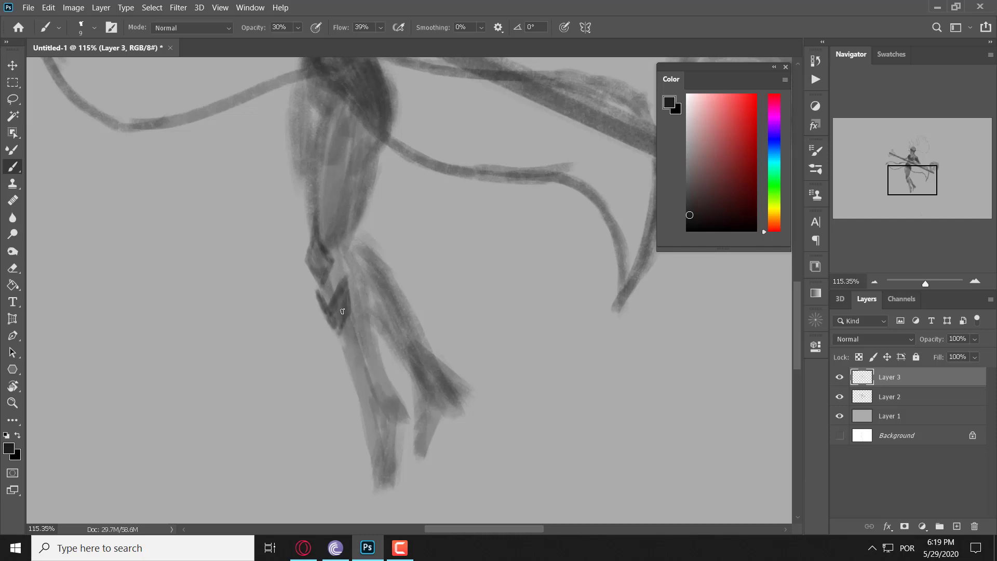
{"action": "left_click_drag", "start_coordinate": [312, 263], "coordinate": [324, 257]}
{"action": "mouse_move", "coordinate": [343, 357]}
{"action": "left_mouse_down"}
{"action": "mouse_move", "coordinate": [339, 344]}
{"action": "mouse_move", "coordinate": [356, 332]}
{"action": "mouse_move", "coordinate": [343, 358]}
{"action": "mouse_move", "coordinate": [350, 373]}
{"action": "mouse_move", "coordinate": [352, 350]}
{"action": "left_mouse_up"}
{"action": "mouse_move", "coordinate": [320, 272]}
{"action": "left_mouse_down"}
{"action": "mouse_move", "coordinate": [323, 259]}
{"action": "mouse_move", "coordinate": [316, 268]}
{"action": "left_mouse_up"}
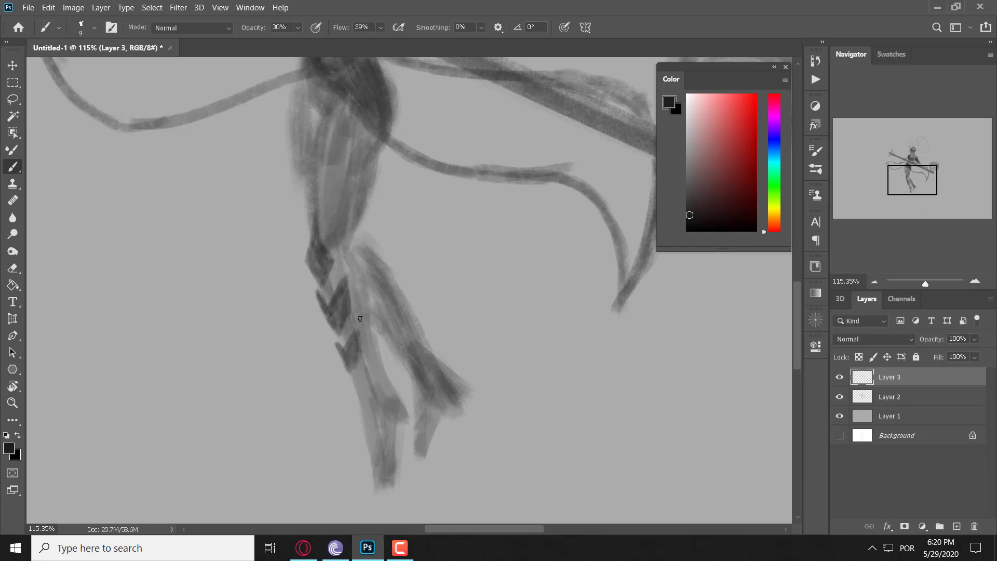
Step: Add small dark plates to the rear calf and shade a pointed ankle guard on the front leg
{"action": "mouse_move", "coordinate": [389, 333]}
{"action": "left_mouse_down"}
{"action": "mouse_move", "coordinate": [388, 317]}
{"action": "mouse_move", "coordinate": [390, 352]}
{"action": "mouse_move", "coordinate": [373, 305]}
{"action": "mouse_move", "coordinate": [375, 315]}
{"action": "left_mouse_up"}
{"action": "left_click_drag", "start_coordinate": [360, 388], "coordinate": [379, 366]}
{"action": "left_click_drag", "start_coordinate": [380, 363], "coordinate": [364, 388]}
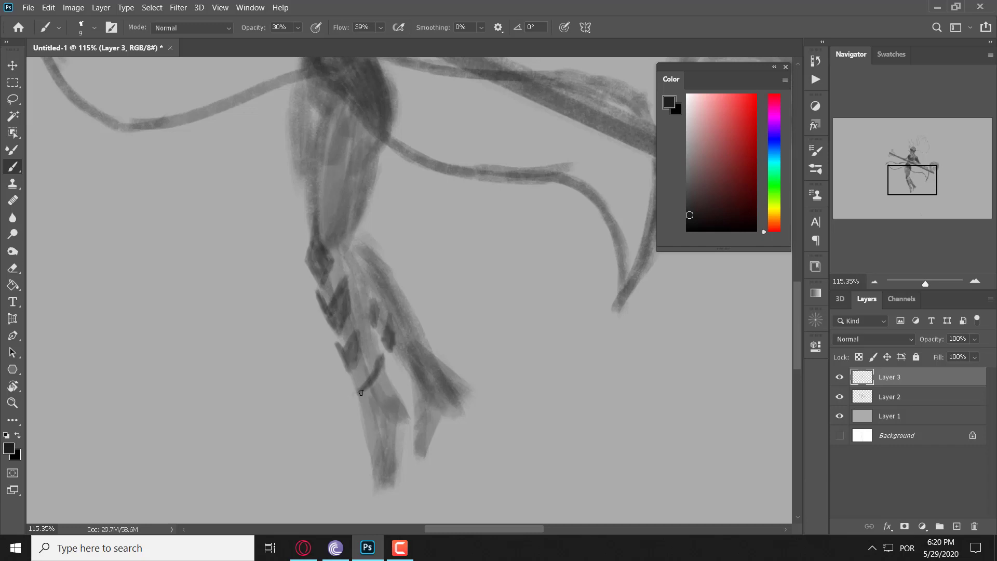
{"action": "mouse_move", "coordinate": [355, 389]}
{"action": "left_mouse_down"}
{"action": "mouse_move", "coordinate": [367, 436]}
{"action": "mouse_move", "coordinate": [361, 395]}
{"action": "mouse_move", "coordinate": [369, 390]}
{"action": "mouse_move", "coordinate": [375, 417]}
{"action": "mouse_move", "coordinate": [373, 387]}
{"action": "mouse_move", "coordinate": [383, 420]}
{"action": "mouse_move", "coordinate": [380, 376]}
{"action": "mouse_move", "coordinate": [396, 412]}
{"action": "mouse_move", "coordinate": [383, 366]}
{"action": "mouse_move", "coordinate": [406, 413]}
{"action": "left_mouse_up"}
{"action": "key", "text": "bracketright"}
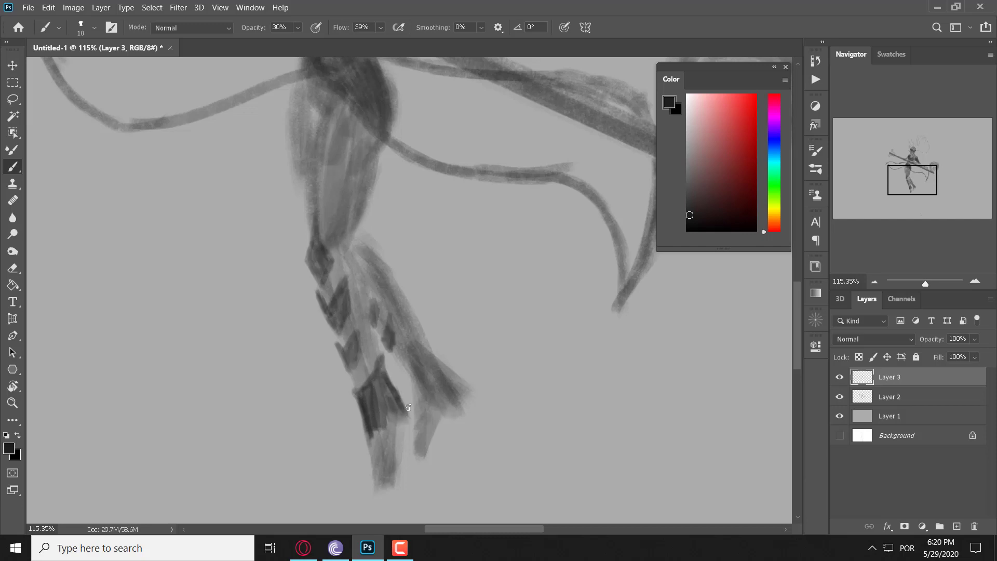
Step: Hide Layer 3 to compare the whole figure without its costume details
{"action": "scroll", "coordinate": [408, 408], "scroll_direction": "down", "scroll_amount": 8}
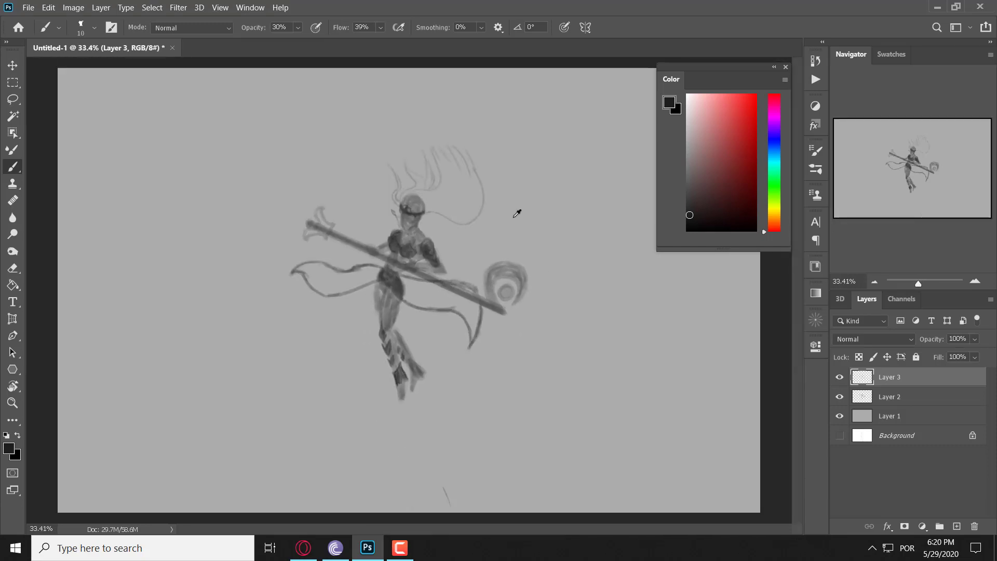
{"action": "scroll", "coordinate": [516, 213], "scroll_direction": "up", "scroll_amount": 1}
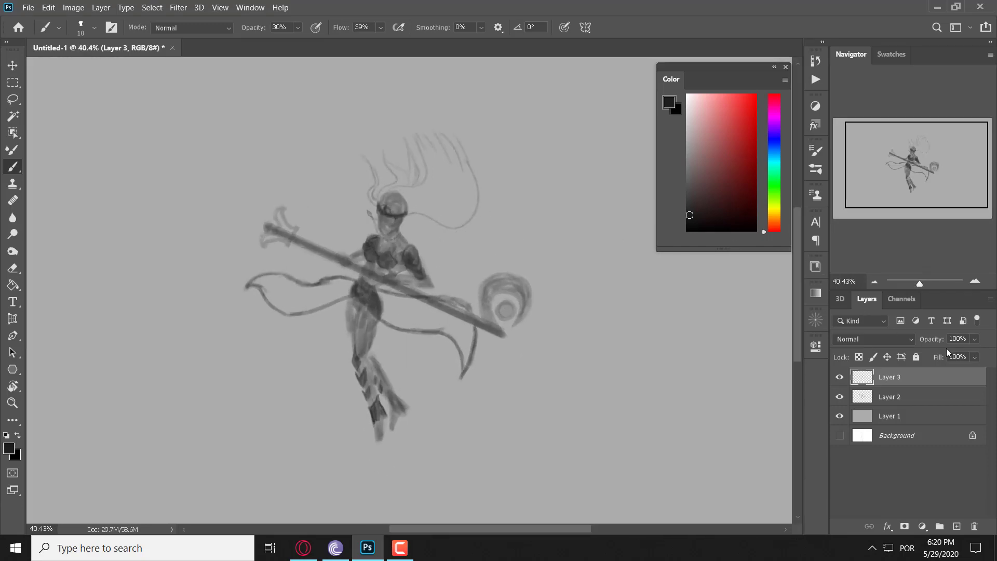
{"action": "left_click", "coordinate": [839, 378]}
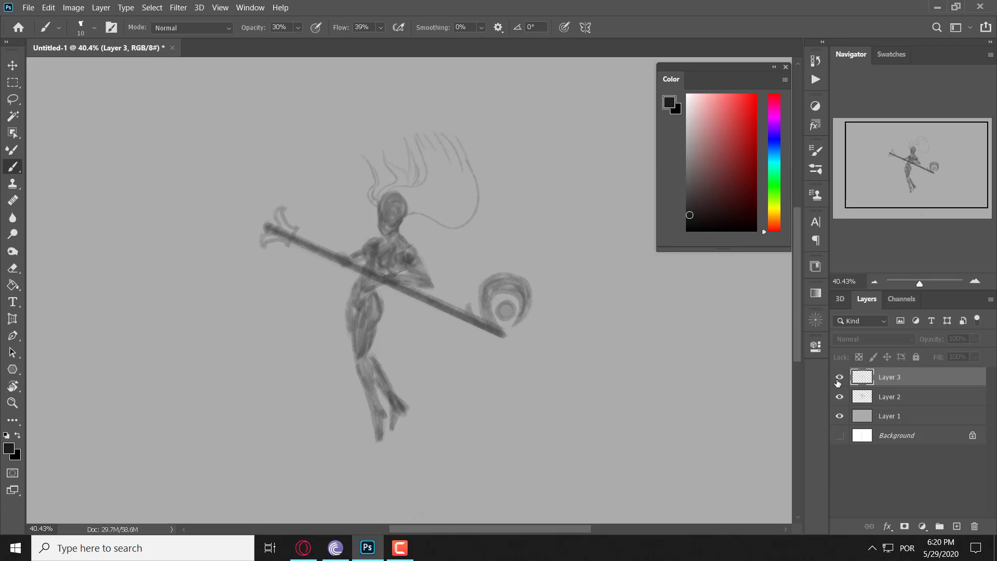
Step: Toggle Layer 3's visibility to compare the figure with and without its costume details, leaving the layer shown
{"action": "left_click", "coordinate": [837, 383]}
{"action": "left_click", "coordinate": [838, 383]}
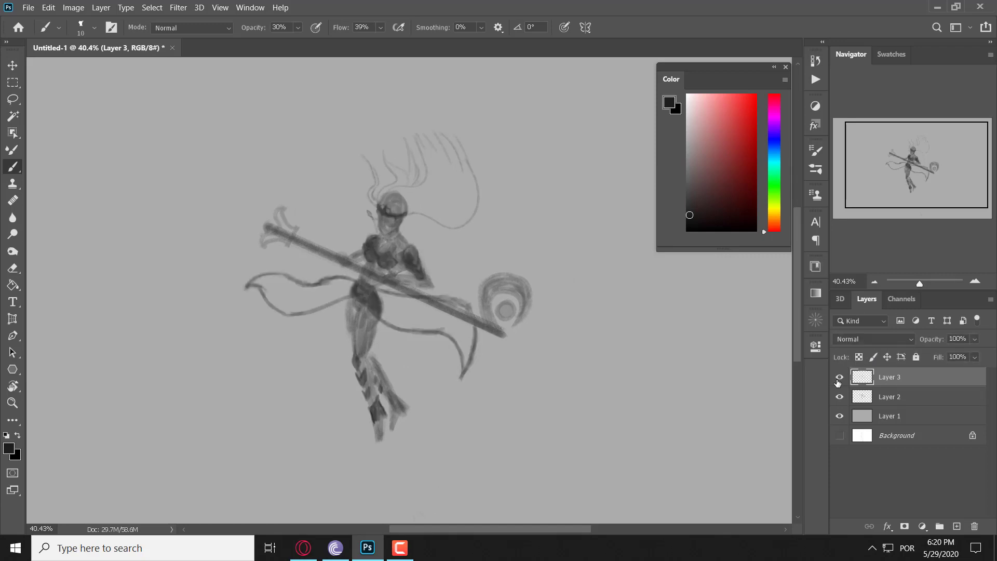
{"action": "left_click", "coordinate": [837, 383]}
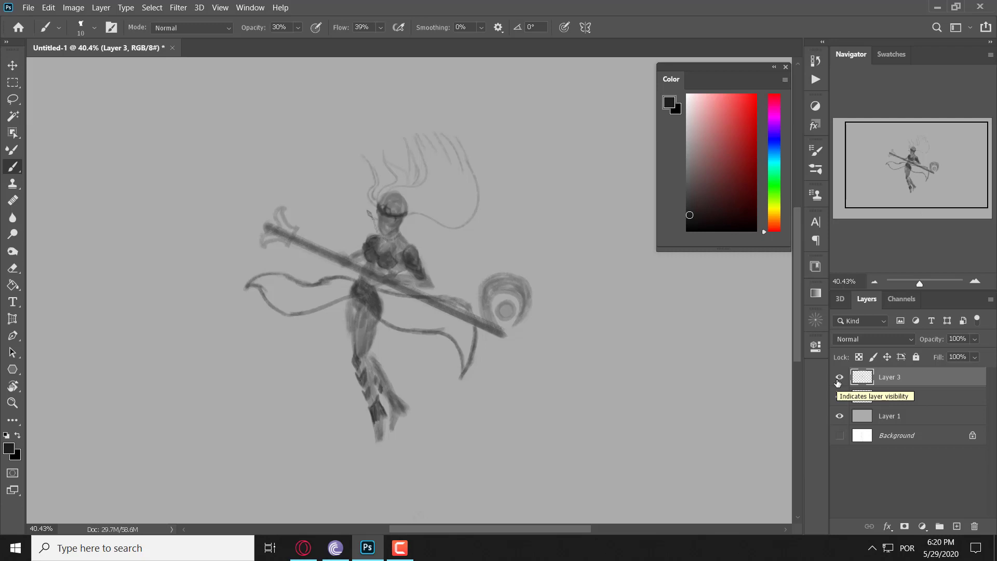
{"action": "left_click", "coordinate": [837, 383]}
{"action": "left_click", "coordinate": [837, 383]}
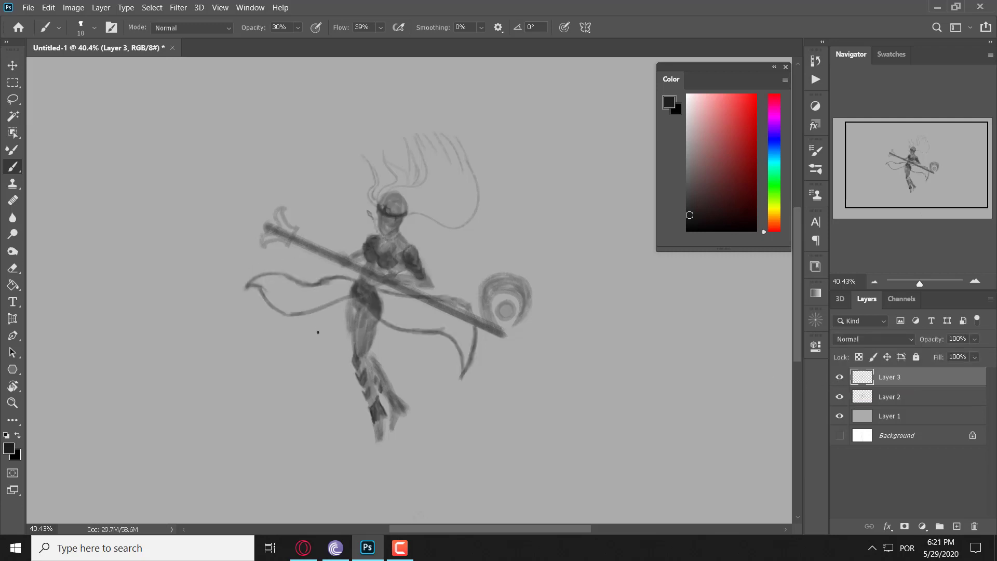
Step: Paint dark boots over the front foot and the rear foot on Layer 3 with a 10 px brush
{"action": "scroll", "coordinate": [318, 332], "scroll_direction": "up", "scroll_amount": 5}
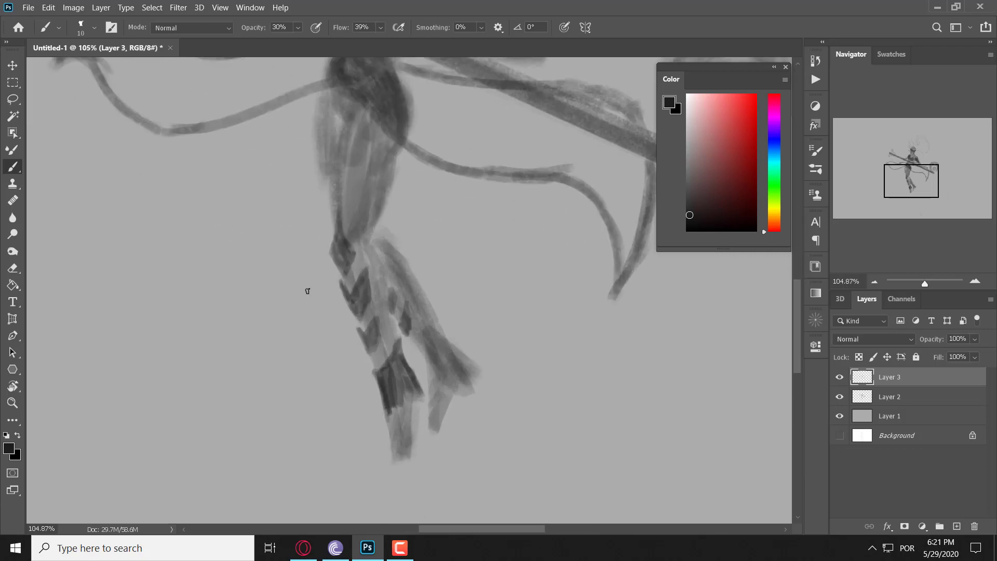
{"action": "mouse_move", "coordinate": [391, 408]}
{"action": "left_mouse_down"}
{"action": "mouse_move", "coordinate": [396, 462]}
{"action": "mouse_move", "coordinate": [408, 436]}
{"action": "mouse_move", "coordinate": [394, 455]}
{"action": "mouse_move", "coordinate": [389, 419]}
{"action": "mouse_move", "coordinate": [396, 455]}
{"action": "mouse_move", "coordinate": [403, 400]}
{"action": "mouse_move", "coordinate": [408, 443]}
{"action": "mouse_move", "coordinate": [408, 401]}
{"action": "mouse_move", "coordinate": [411, 450]}
{"action": "mouse_move", "coordinate": [411, 395]}
{"action": "mouse_move", "coordinate": [420, 402]}
{"action": "mouse_move", "coordinate": [405, 392]}
{"action": "mouse_move", "coordinate": [411, 410]}
{"action": "left_mouse_up"}
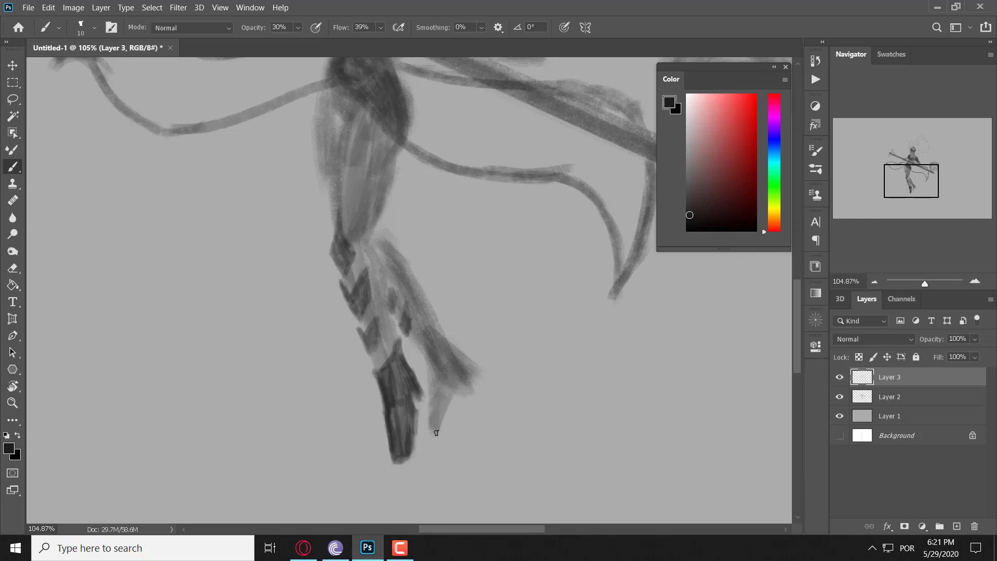
{"action": "mouse_move", "coordinate": [436, 432]}
{"action": "left_mouse_down"}
{"action": "mouse_move", "coordinate": [459, 377]}
{"action": "mouse_move", "coordinate": [469, 384]}
{"action": "mouse_move", "coordinate": [457, 363]}
{"action": "left_mouse_up"}
{"action": "mouse_move", "coordinate": [432, 428]}
{"action": "left_mouse_down"}
{"action": "mouse_move", "coordinate": [431, 382]}
{"action": "mouse_move", "coordinate": [434, 428]}
{"action": "mouse_move", "coordinate": [438, 372]}
{"action": "mouse_move", "coordinate": [453, 394]}
{"action": "mouse_move", "coordinate": [433, 425]}
{"action": "mouse_move", "coordinate": [452, 387]}
{"action": "mouse_move", "coordinate": [445, 380]}
{"action": "mouse_move", "coordinate": [439, 390]}
{"action": "mouse_move", "coordinate": [419, 352]}
{"action": "mouse_move", "coordinate": [444, 331]}
{"action": "mouse_move", "coordinate": [459, 372]}
{"action": "mouse_move", "coordinate": [451, 385]}
{"action": "mouse_move", "coordinate": [448, 356]}
{"action": "left_mouse_up"}
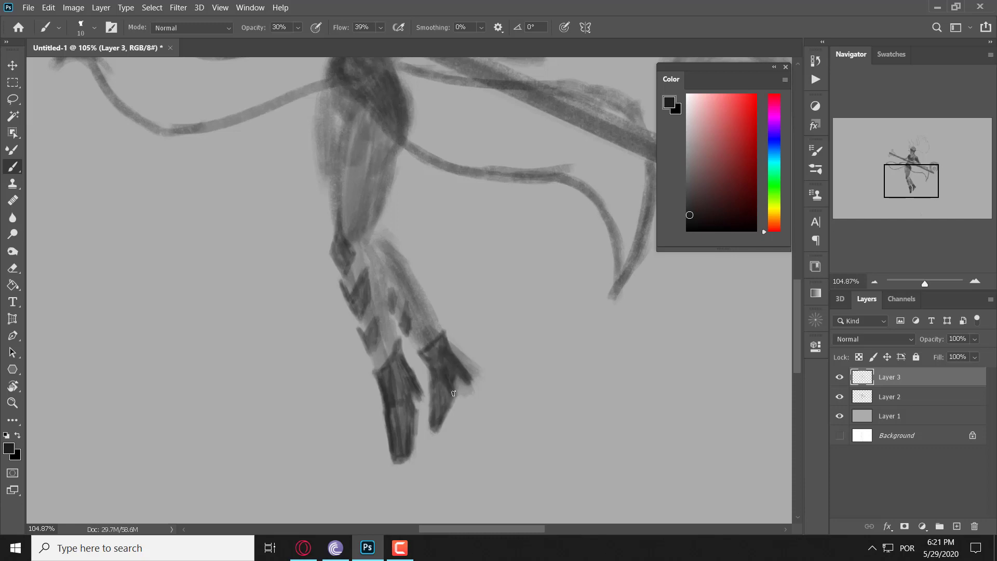
{"action": "mouse_move", "coordinate": [448, 404]}
{"action": "left_mouse_down"}
{"action": "mouse_move", "coordinate": [439, 379]}
{"action": "mouse_move", "coordinate": [436, 409]}
{"action": "left_mouse_up"}
{"action": "mouse_move", "coordinate": [429, 355]}
{"action": "left_mouse_down"}
{"action": "mouse_move", "coordinate": [437, 344]}
{"action": "mouse_move", "coordinate": [441, 360]}
{"action": "mouse_move", "coordinate": [426, 363]}
{"action": "mouse_move", "coordinate": [434, 347]}
{"action": "mouse_move", "coordinate": [435, 396]}
{"action": "left_mouse_up"}
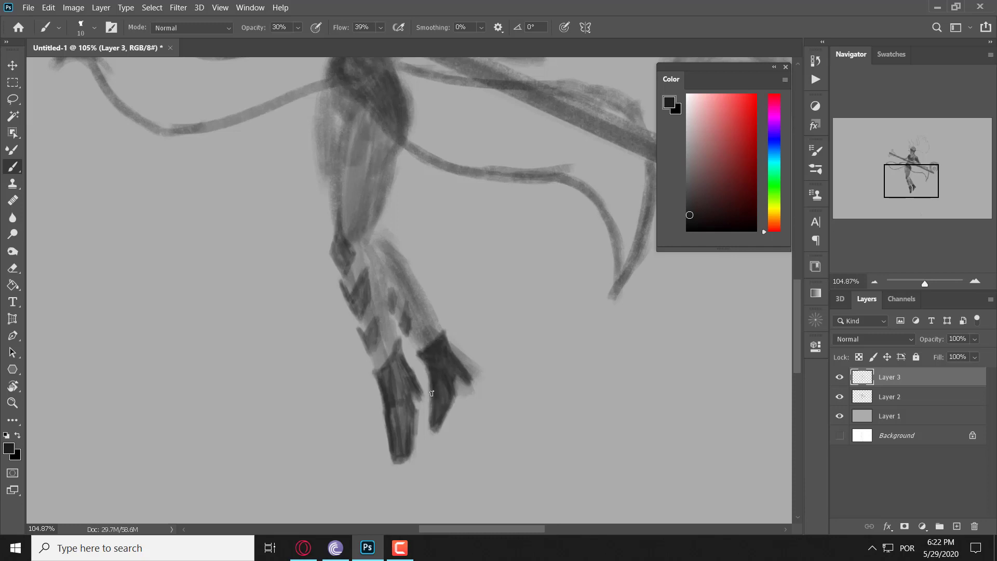
Step: Darken the front boot up to its pointed ankle guard and strengthen the small plates on the rear calf
{"action": "mouse_move", "coordinate": [434, 414]}
{"action": "left_mouse_down"}
{"action": "mouse_move", "coordinate": [448, 358]}
{"action": "mouse_move", "coordinate": [457, 370]}
{"action": "mouse_move", "coordinate": [419, 388]}
{"action": "mouse_move", "coordinate": [397, 381]}
{"action": "mouse_move", "coordinate": [402, 396]}
{"action": "mouse_move", "coordinate": [392, 365]}
{"action": "left_mouse_up"}
{"action": "mouse_move", "coordinate": [406, 423]}
{"action": "left_mouse_down"}
{"action": "mouse_move", "coordinate": [401, 405]}
{"action": "mouse_move", "coordinate": [406, 435]}
{"action": "left_mouse_up"}
{"action": "mouse_move", "coordinate": [395, 389]}
{"action": "left_mouse_down"}
{"action": "mouse_move", "coordinate": [396, 437]}
{"action": "mouse_move", "coordinate": [385, 372]}
{"action": "left_mouse_up"}
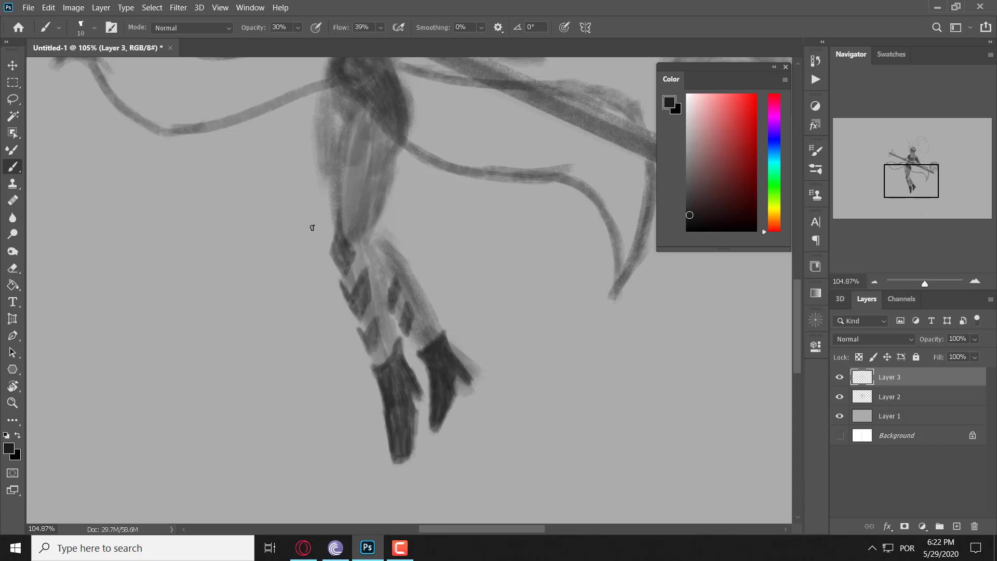
Step: Draw two dark curved bands around the staff's shaft, between its pronged end and the figure's arm
{"action": "scroll", "coordinate": [313, 228], "scroll_direction": "down", "scroll_amount": 6}
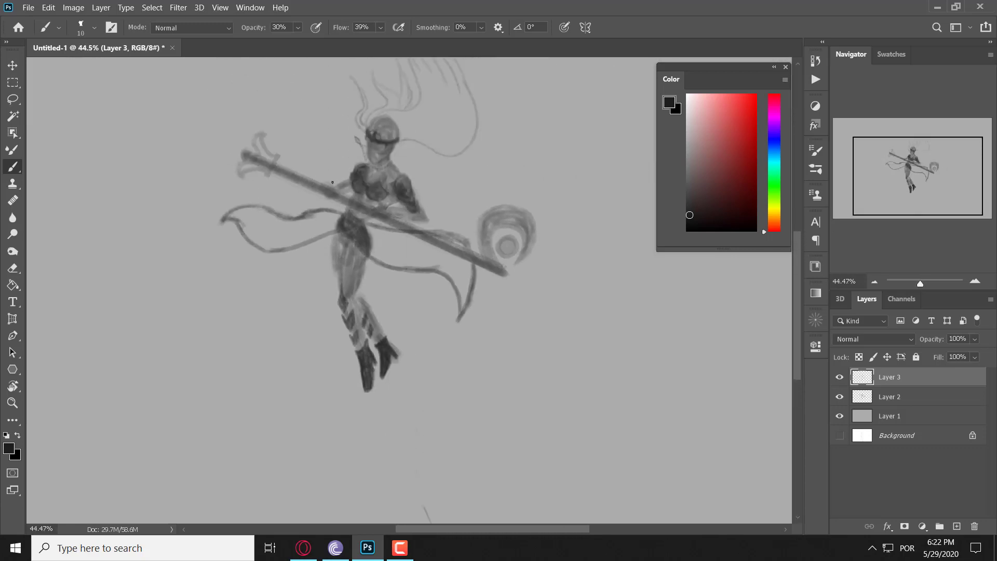
{"action": "scroll", "coordinate": [333, 182], "scroll_direction": "up", "scroll_amount": 6}
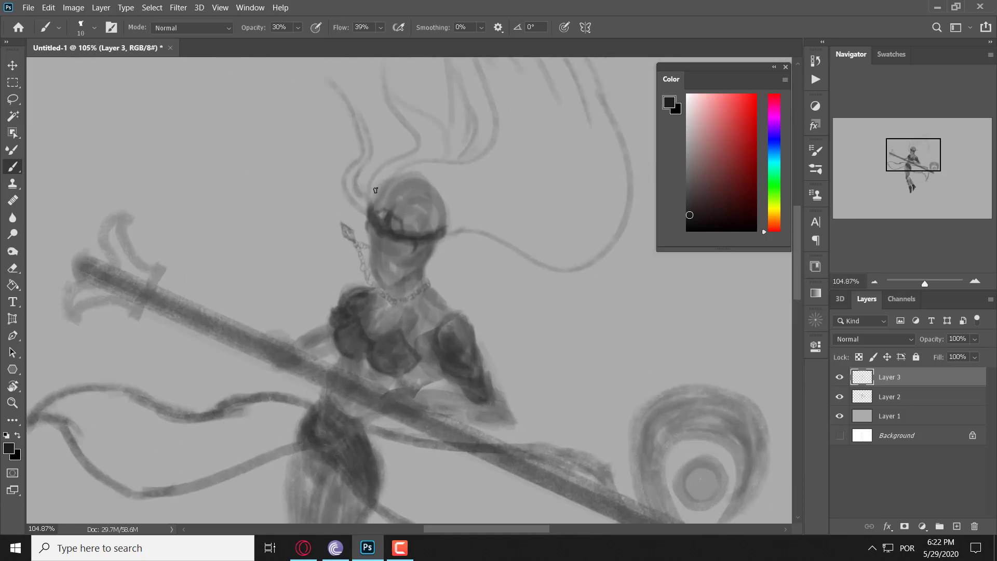
{"action": "scroll", "coordinate": [375, 190], "scroll_direction": "down", "scroll_amount": 3}
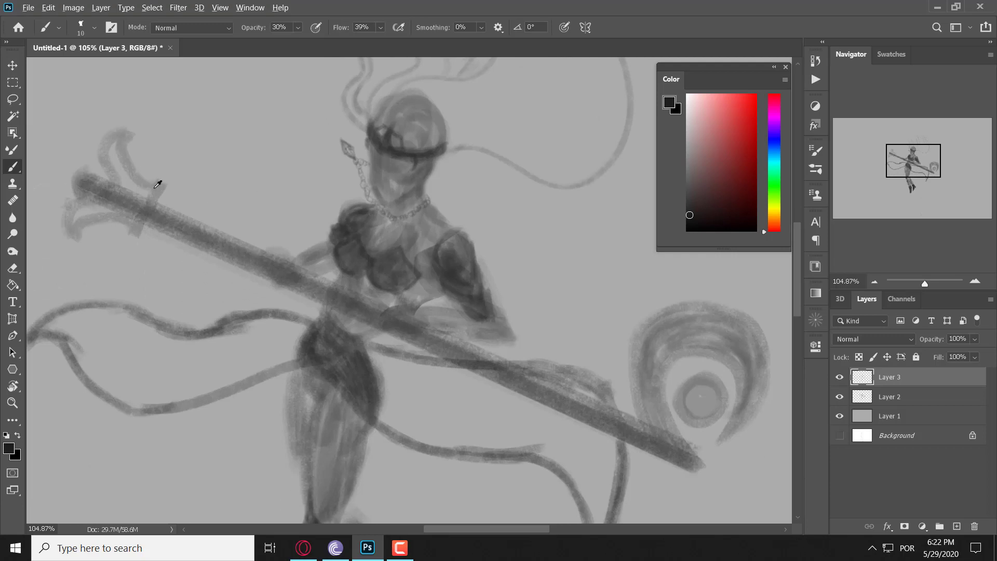
{"action": "scroll", "coordinate": [157, 184], "scroll_direction": "up", "scroll_amount": 3}
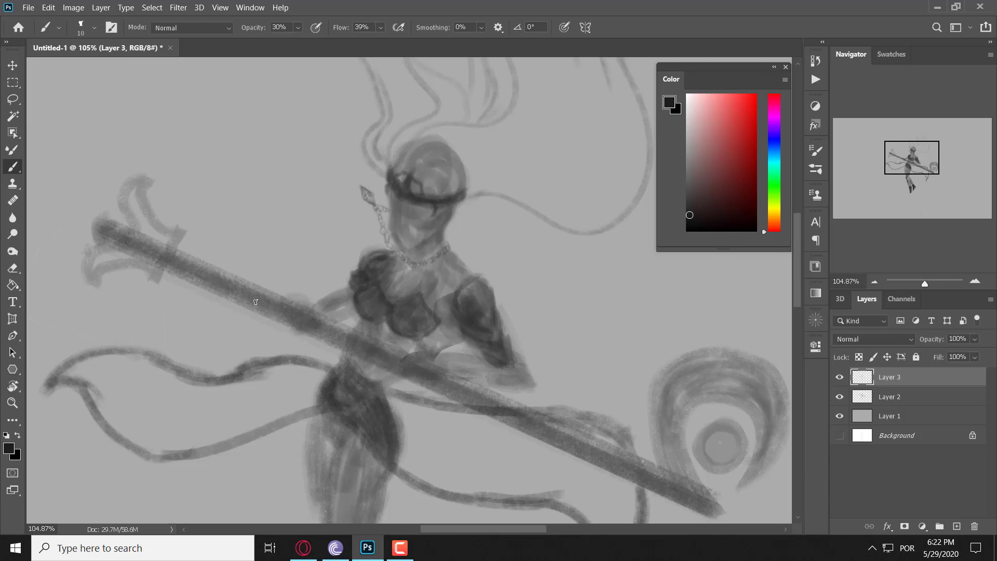
{"action": "left_click_drag", "start_coordinate": [256, 291], "coordinate": [257, 314]}
{"action": "left_click_drag", "start_coordinate": [267, 293], "coordinate": [256, 313]}
{"action": "mouse_move", "coordinate": [212, 285]}
{"action": "left_mouse_down"}
{"action": "mouse_move", "coordinate": [212, 268]}
{"action": "mouse_move", "coordinate": [227, 280]}
{"action": "mouse_move", "coordinate": [215, 295]}
{"action": "mouse_move", "coordinate": [214, 262]}
{"action": "mouse_move", "coordinate": [214, 291]}
{"action": "left_mouse_up"}
Step: Add short dark spikes flaring from the tip of the staff's pronged end with a 7 px brush
{"action": "mouse_move", "coordinate": [97, 217]}
{"action": "left_mouse_down"}
{"action": "mouse_move", "coordinate": [108, 224]}
{"action": "mouse_move", "coordinate": [92, 208]}
{"action": "mouse_move", "coordinate": [103, 222]}
{"action": "mouse_move", "coordinate": [90, 239]}
{"action": "left_mouse_up"}
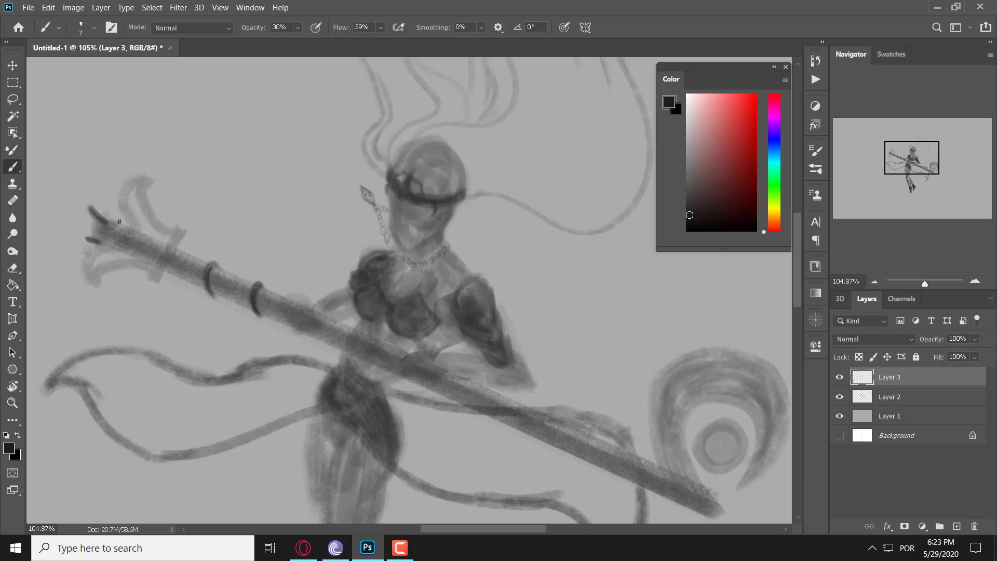
{"action": "left_click_drag", "start_coordinate": [119, 221], "coordinate": [112, 210]}
{"action": "scroll", "coordinate": [145, 229], "scroll_direction": "down", "scroll_amount": 4}
{"action": "scroll", "coordinate": [145, 218], "scroll_direction": "up", "scroll_amount": 2}
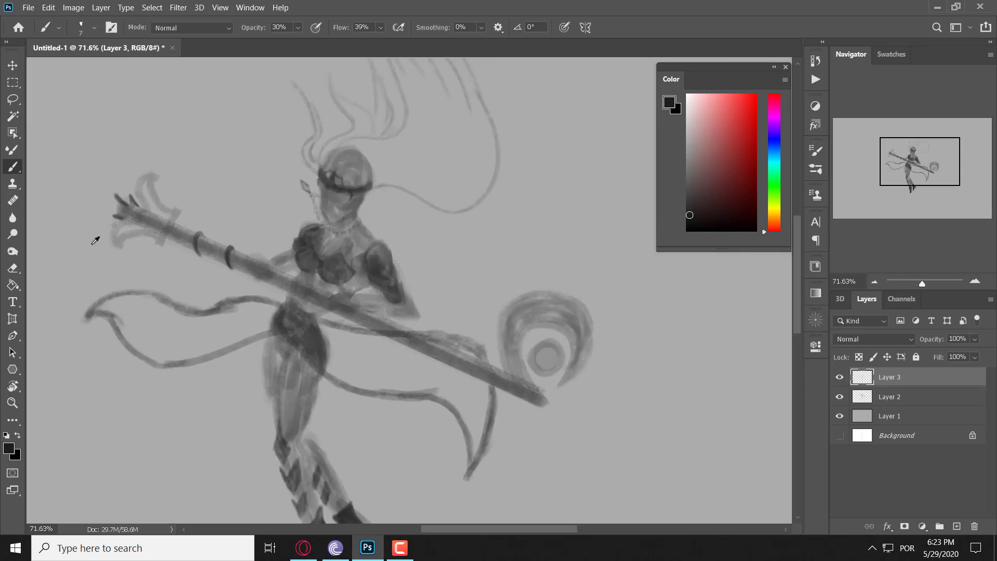
{"action": "scroll", "coordinate": [95, 240], "scroll_direction": "up", "scroll_amount": 2}
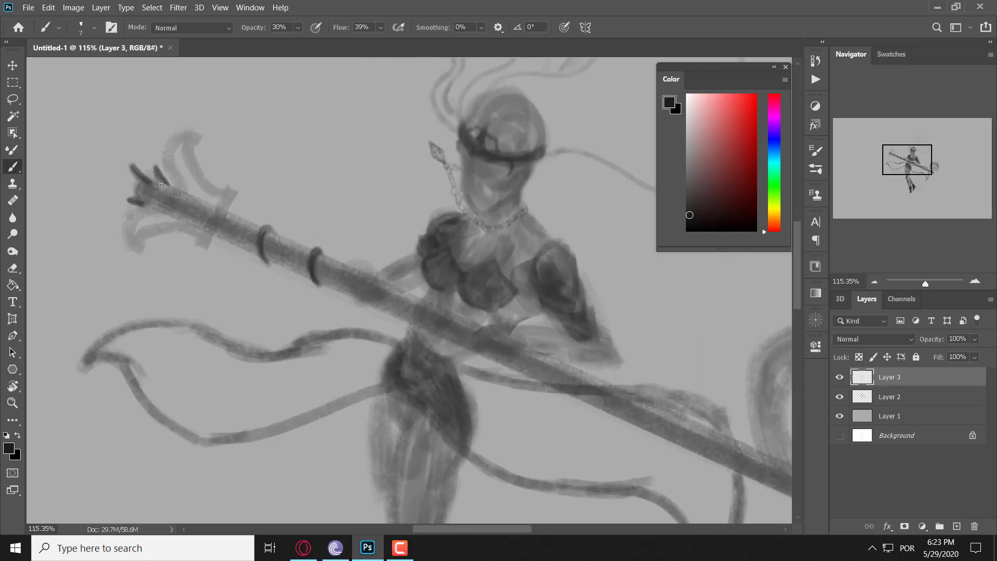
{"action": "scroll", "coordinate": [207, 197], "scroll_direction": "down", "scroll_amount": 4}
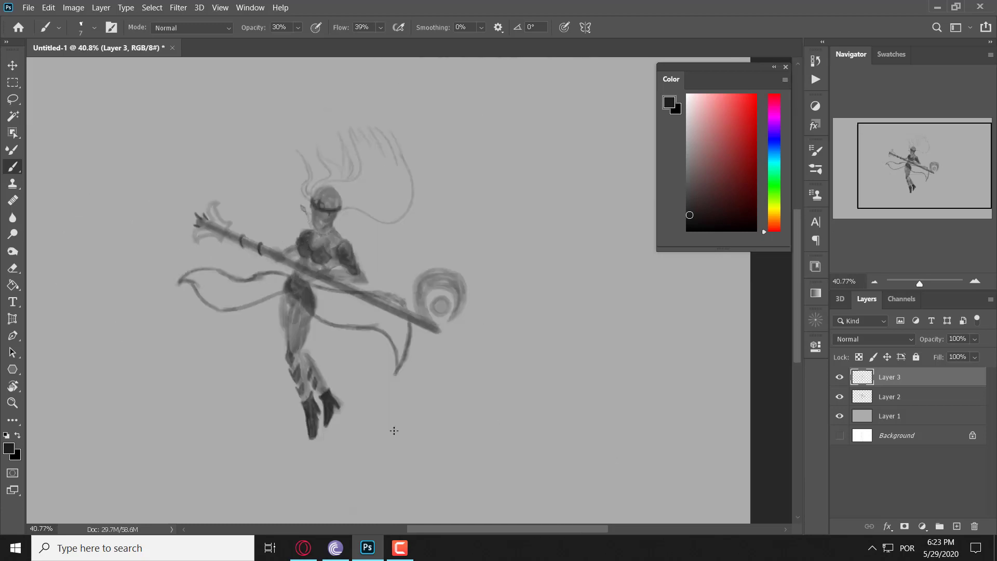